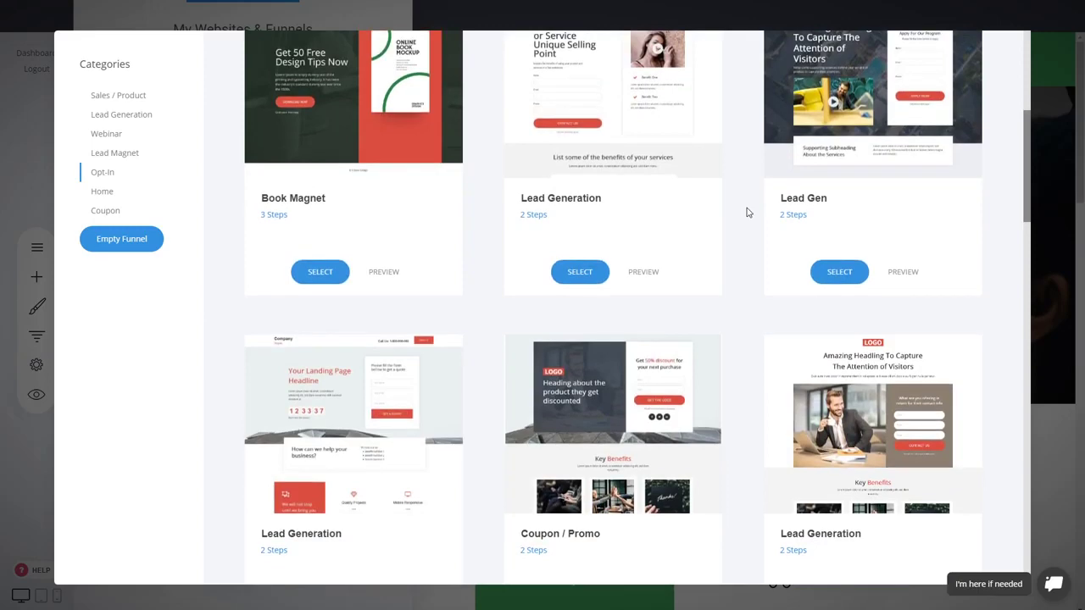
Browse the Opt-In funnel templates and choose the Lead Generation template with the countdown timer.
scroll(472, 322, up, 4)
scroll(472, 308, down, 2)
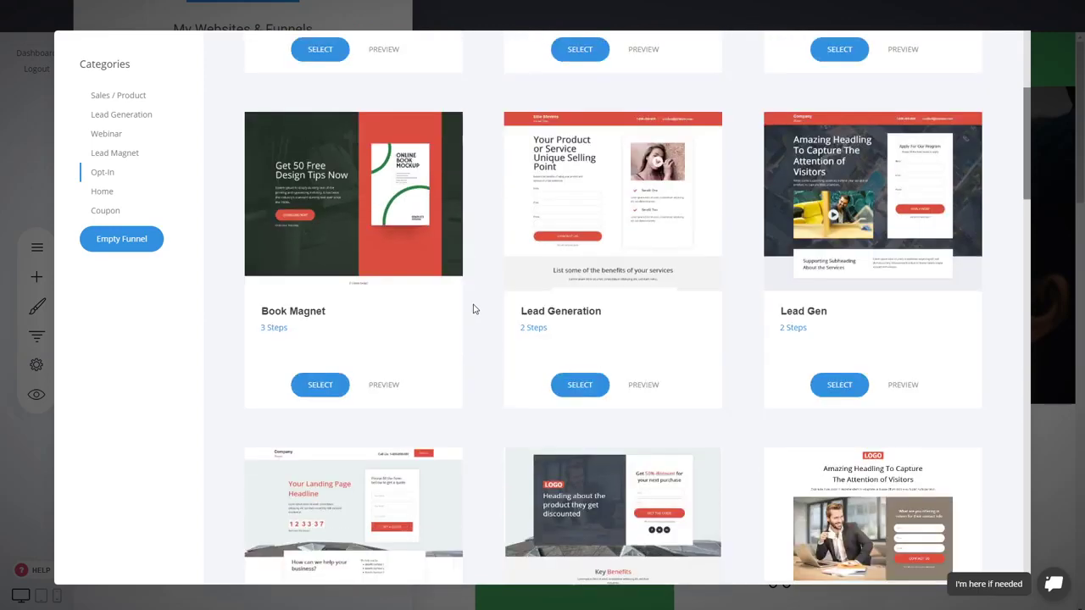
scroll(678, 208, down, 3)
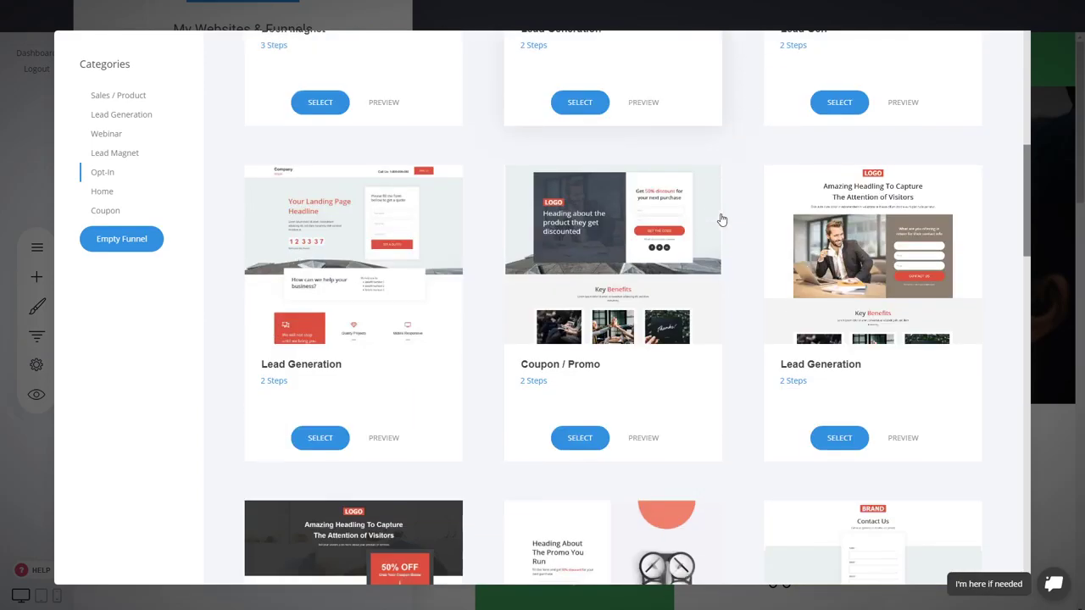
scroll(736, 211, down, 3)
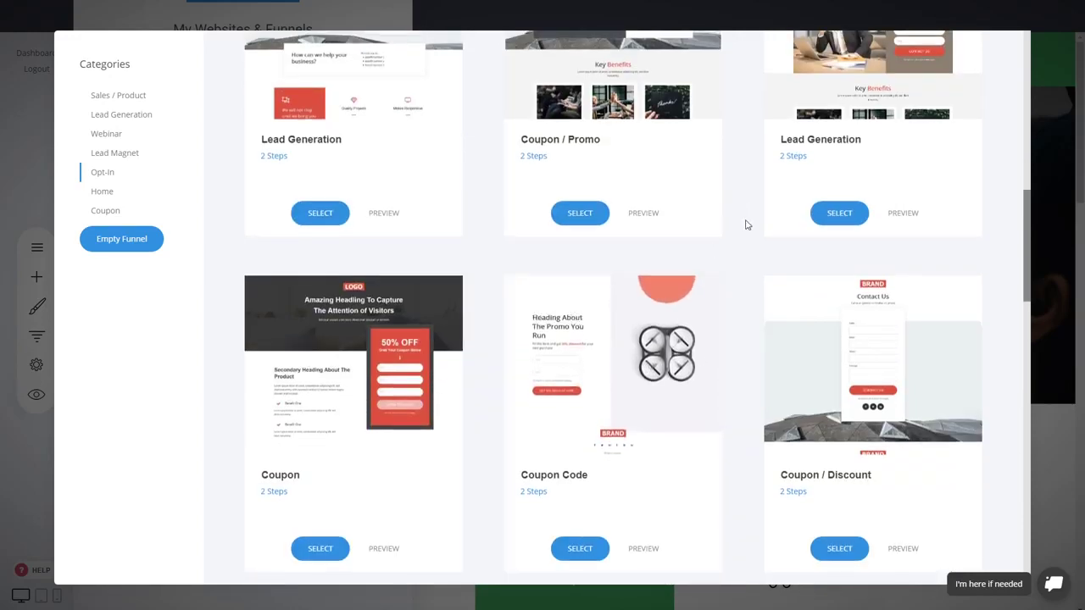
scroll(747, 224, up, 3)
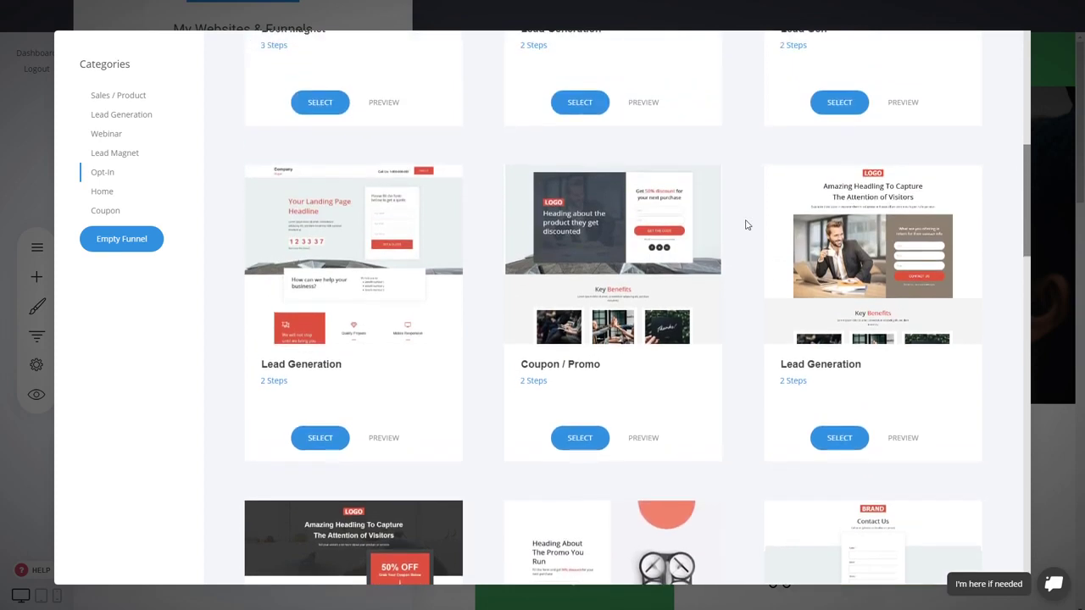
scroll(747, 224, up, 2)
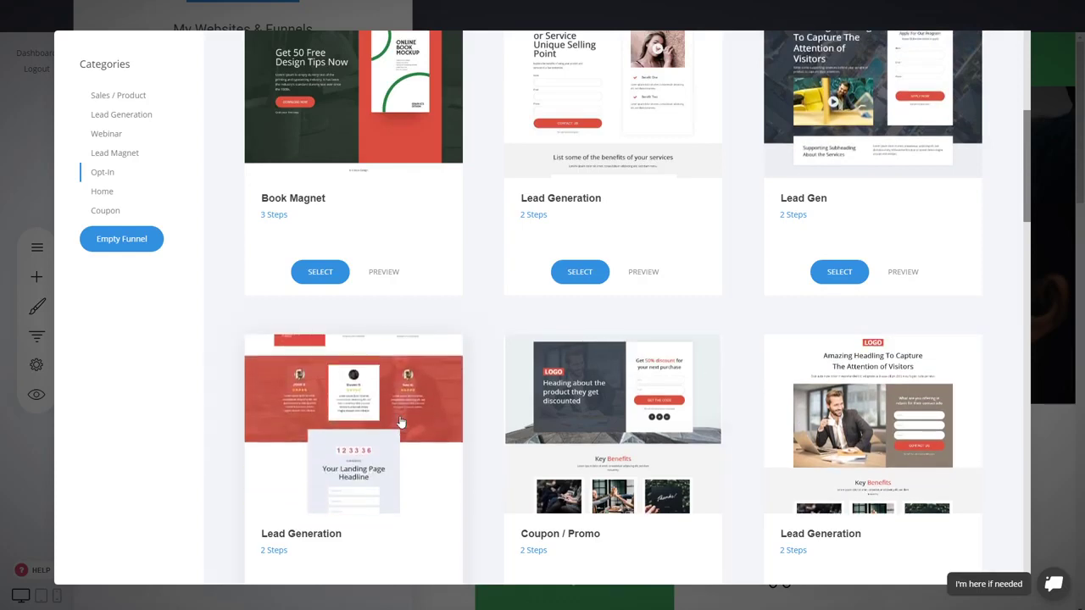
click(383, 424)
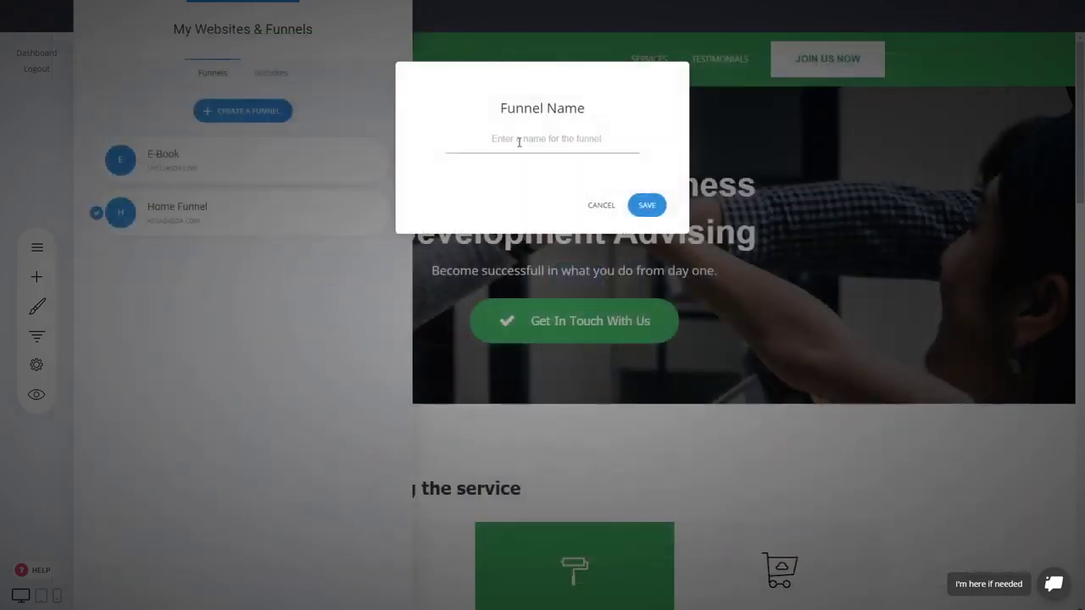
Name the new funnel "Opt-In Funnel" and save it.
text(L)
key(BackSpace)
text(Opt-In Funnel)
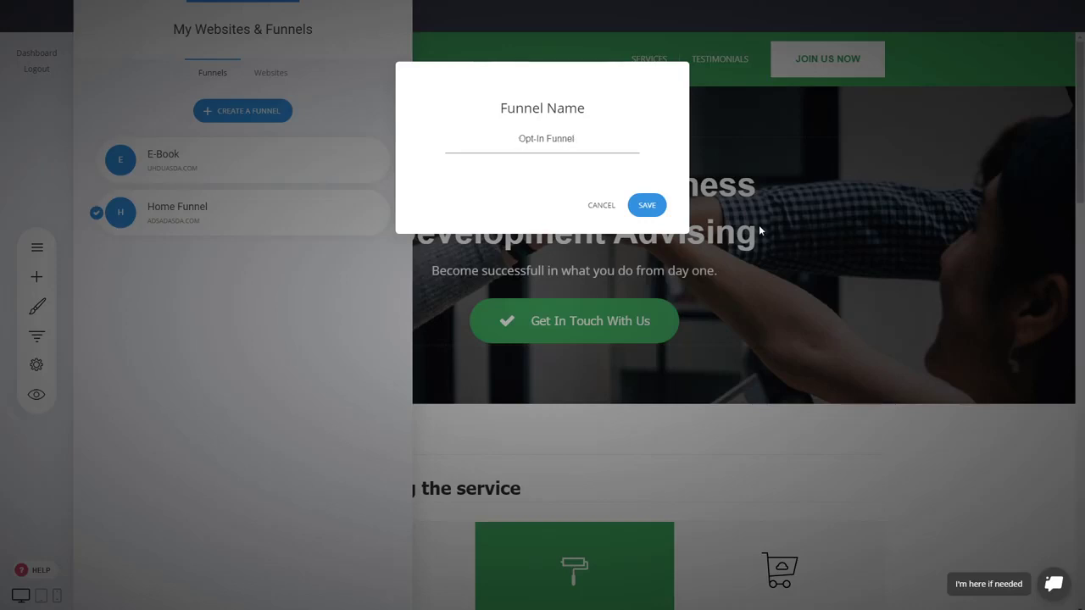
click(645, 206)
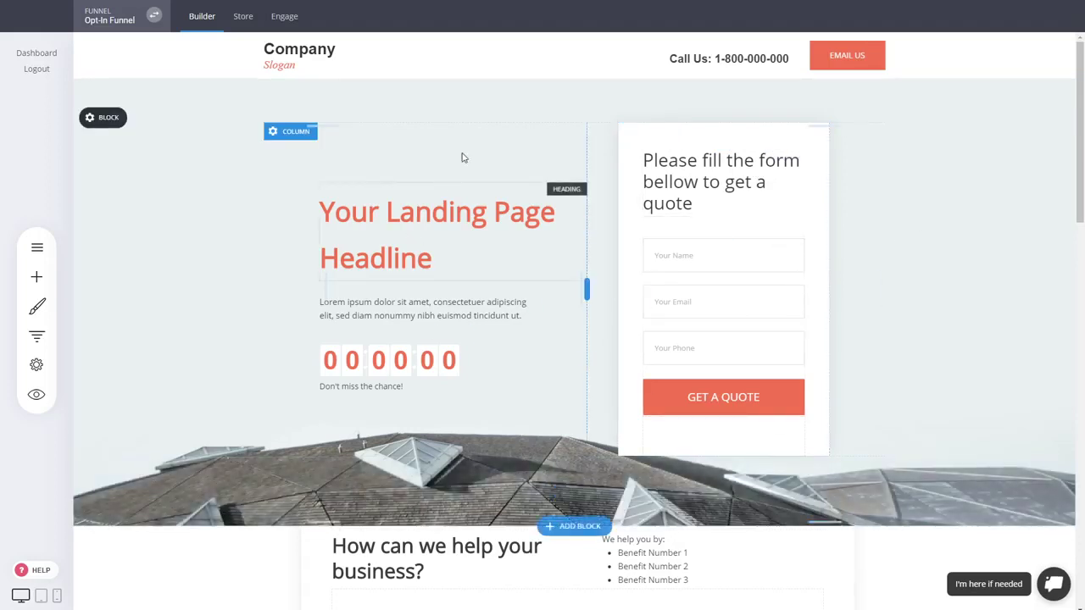
Slightly reduce the hero block's top spacing and set the "Your Landing Page Headline" text to Arial, size 60.
drag(506, 125, 507, 116)
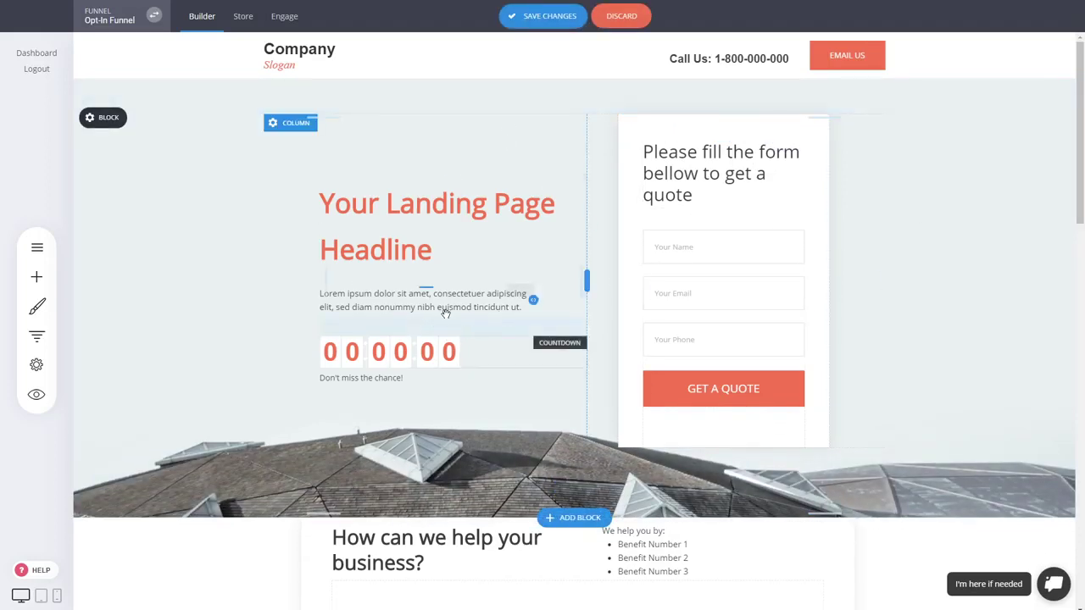
double_click(389, 246)
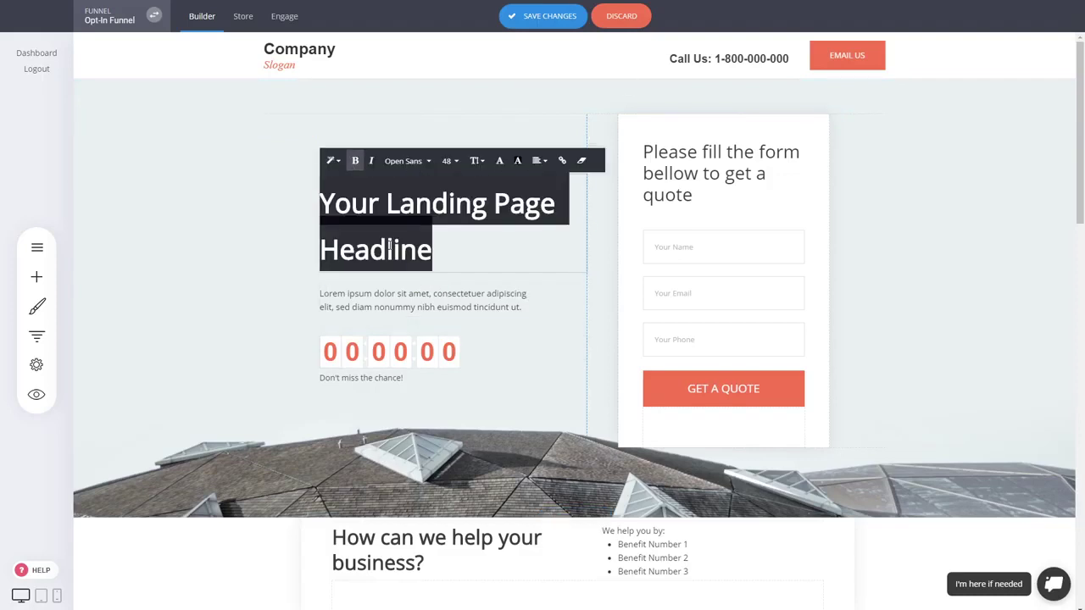
click(447, 160)
click(503, 269)
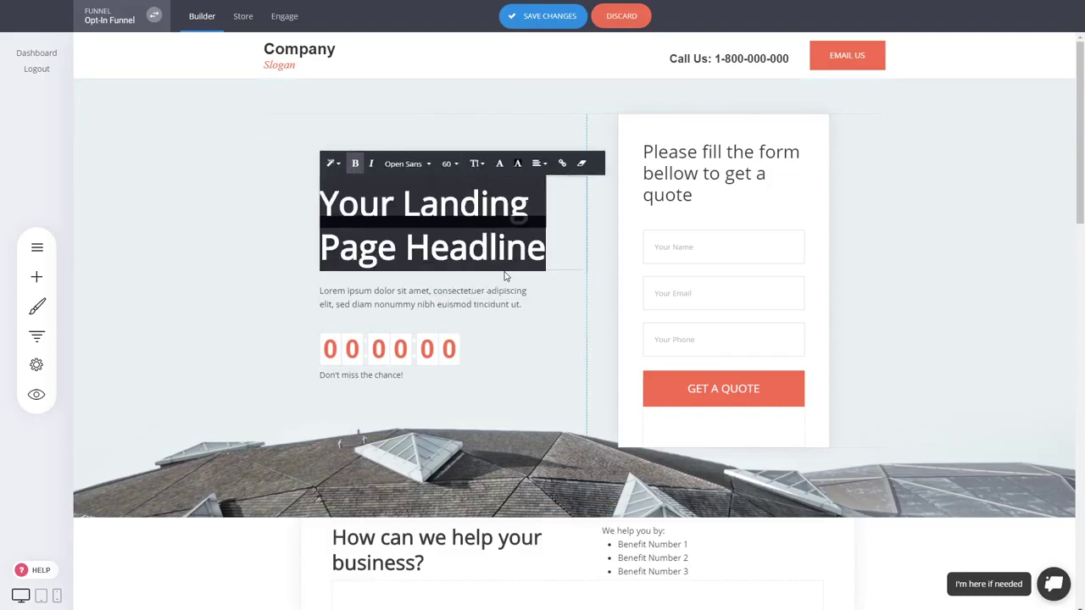
click(405, 163)
click(421, 252)
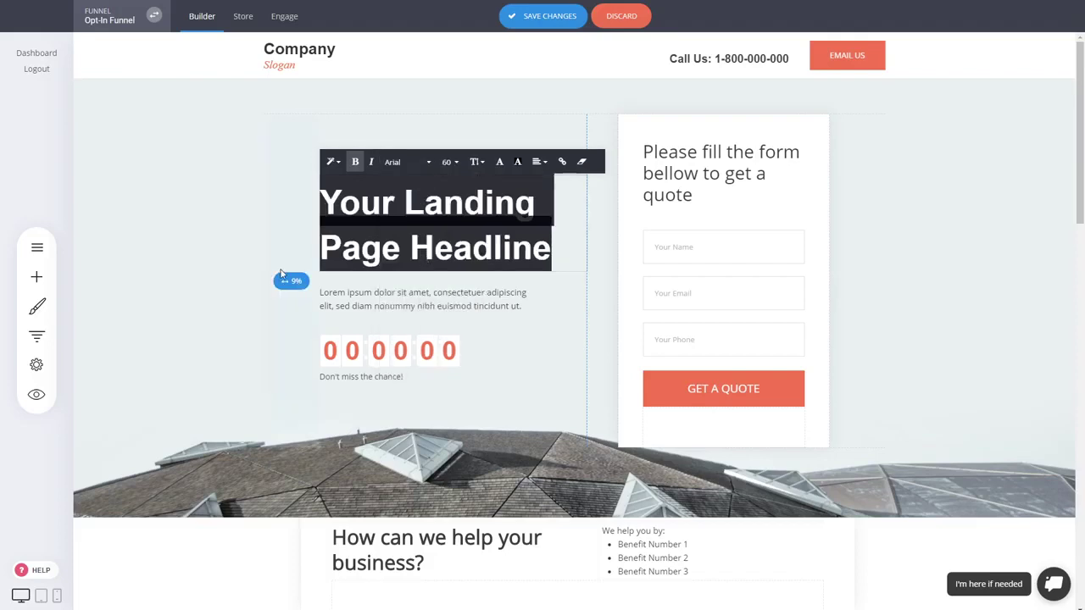
Reduce the left padding of the hero's headline column and check the countdown timer's settings.
click(854, 230)
drag(306, 259, 285, 259)
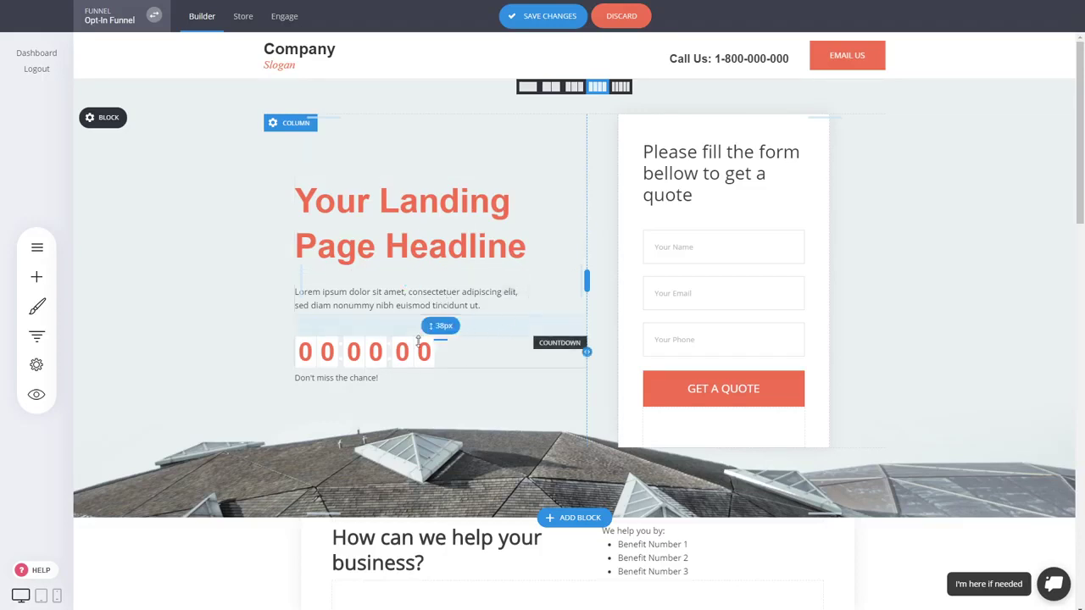
click(388, 355)
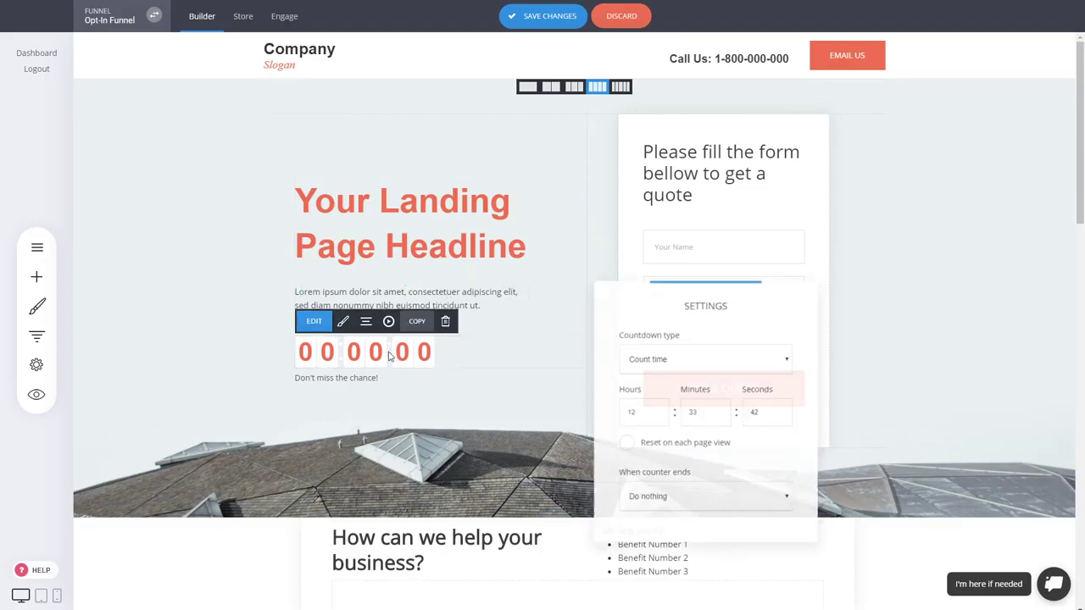
click(502, 364)
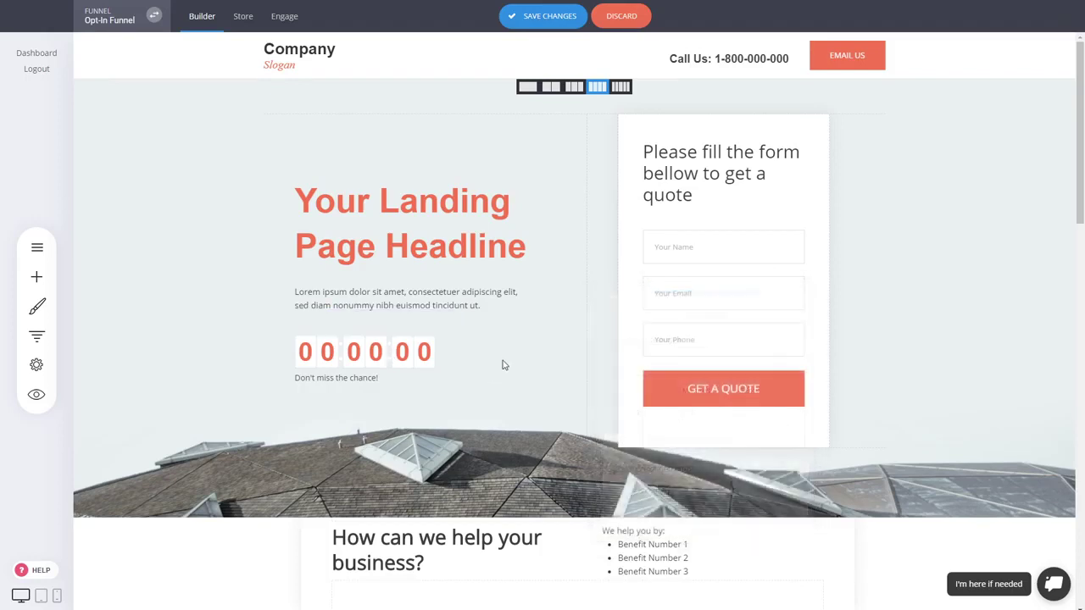
Insert the "In this guide you will learn" block from the Services category below the "How can we help your business?" block.
scroll(878, 421, down, 3)
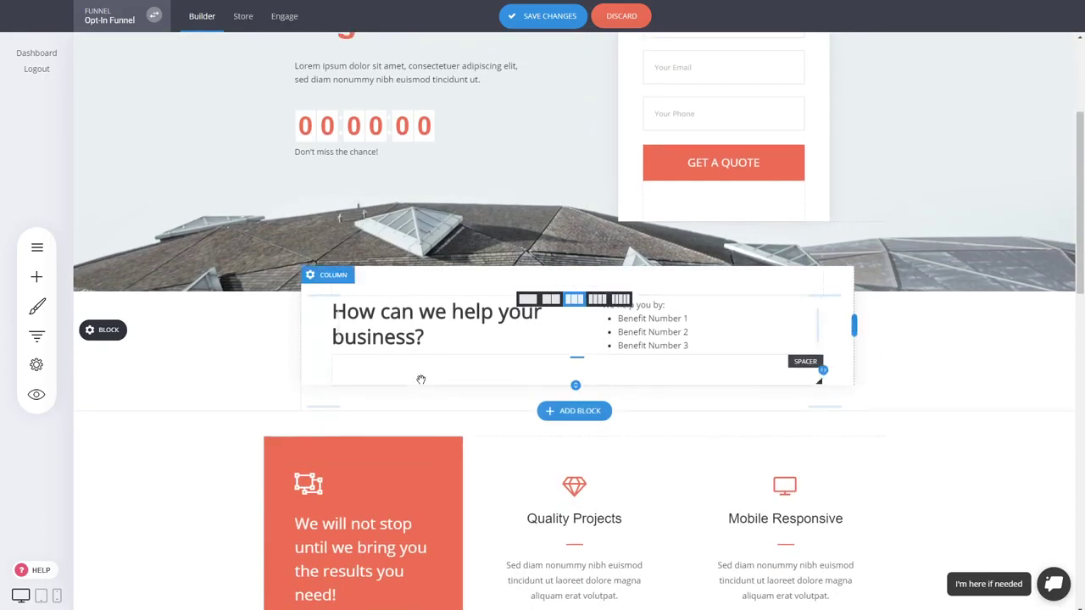
scroll(910, 341, down, 2)
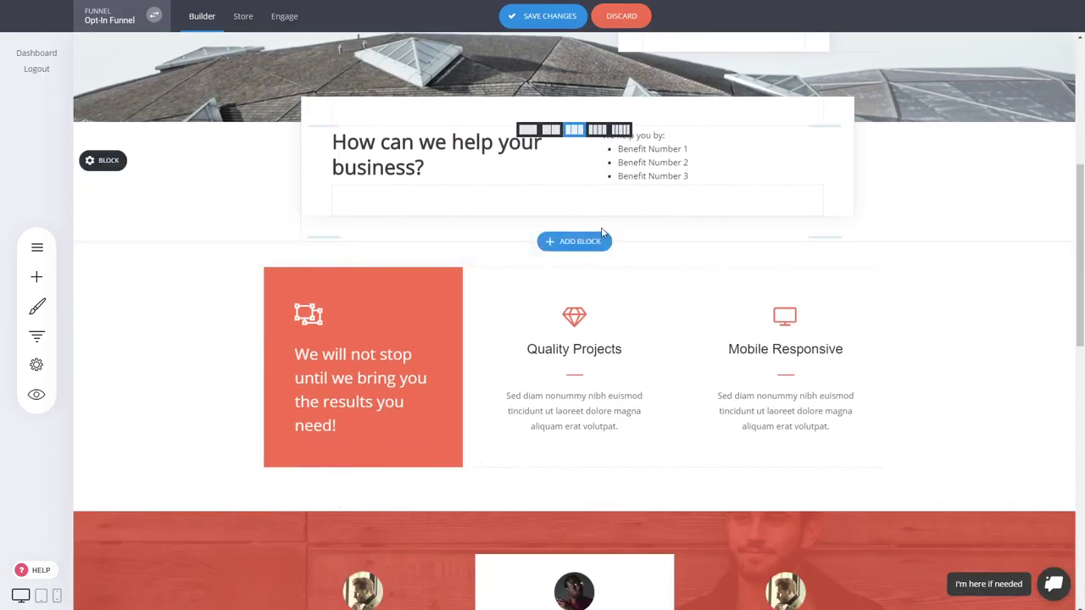
click(576, 241)
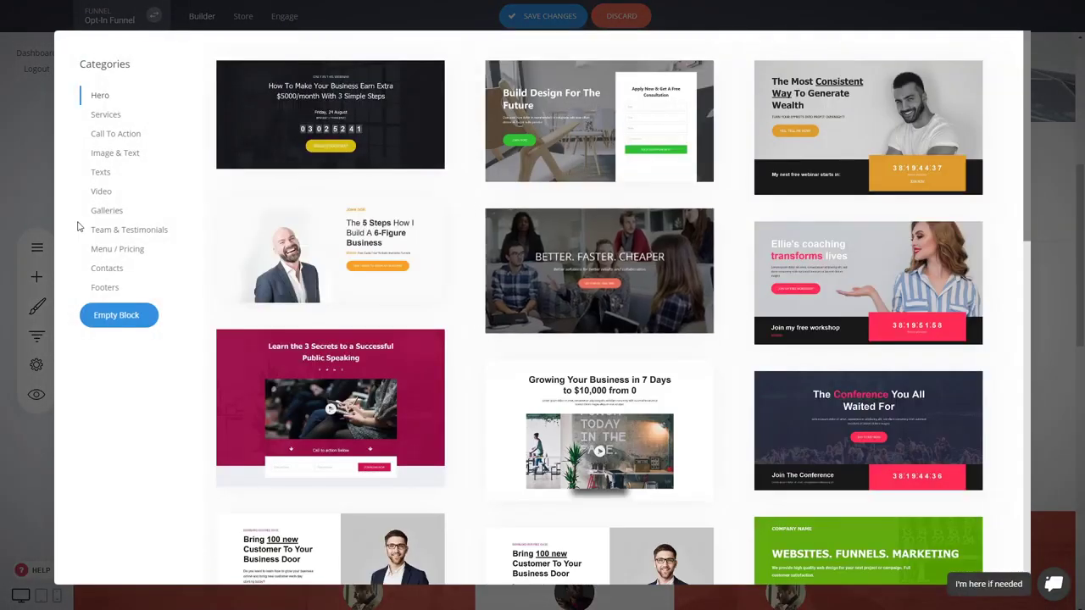
click(108, 116)
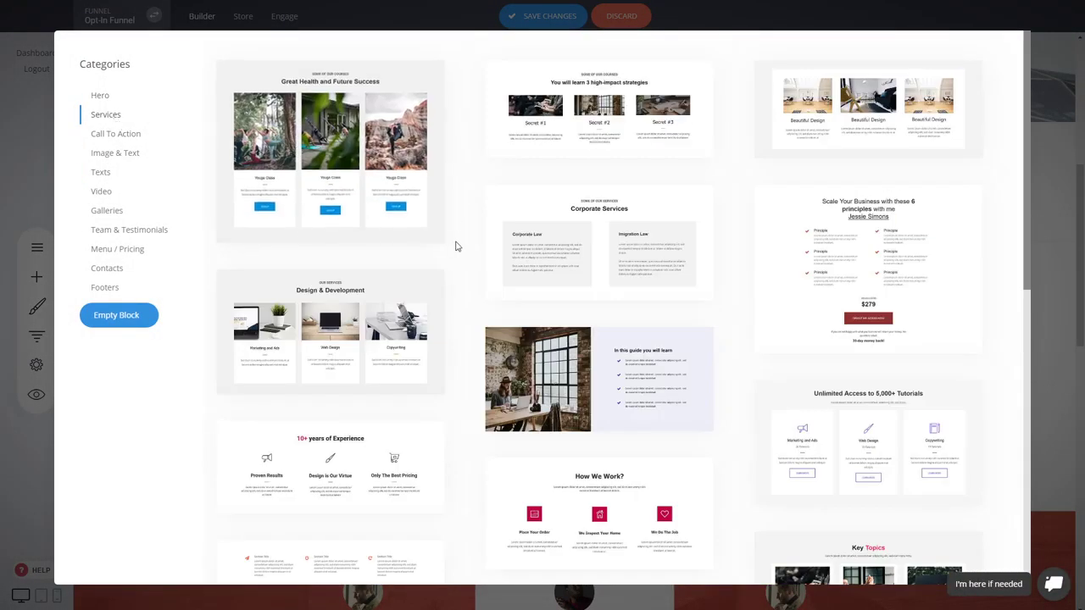
scroll(455, 246, down, 3)
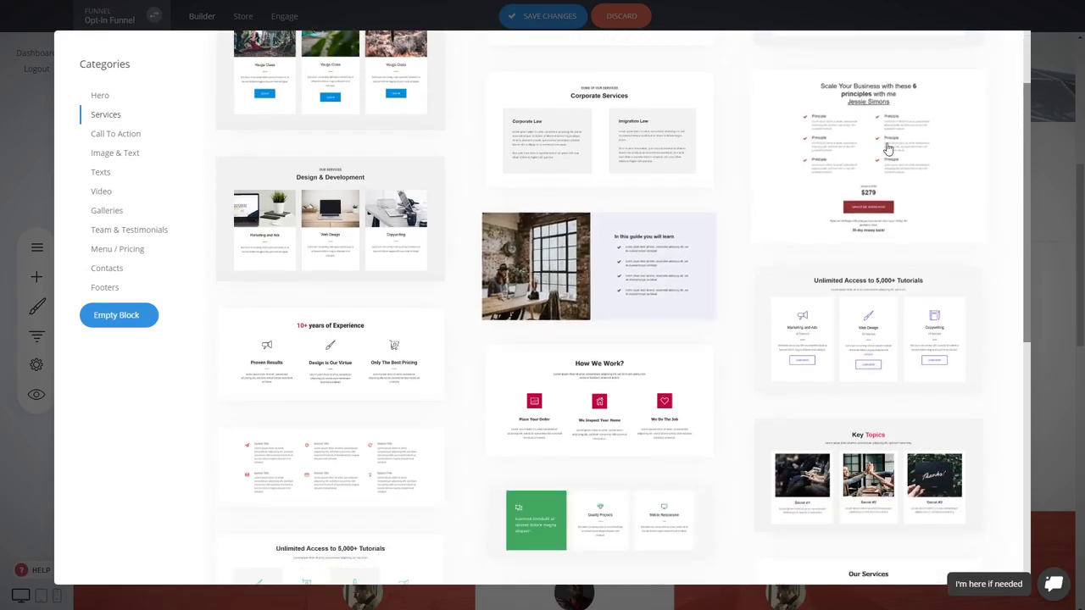
click(644, 255)
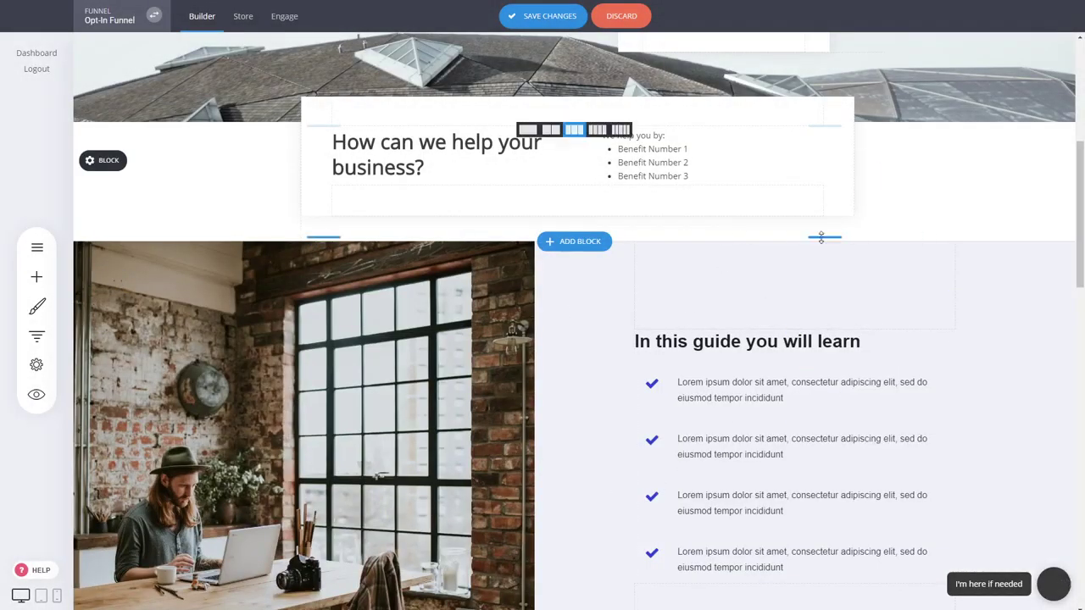
Increase the spacing below the "How can we help your business?" content and check the first guide item's text formatting options.
drag(822, 238, 824, 271)
scroll(813, 369, down, 2)
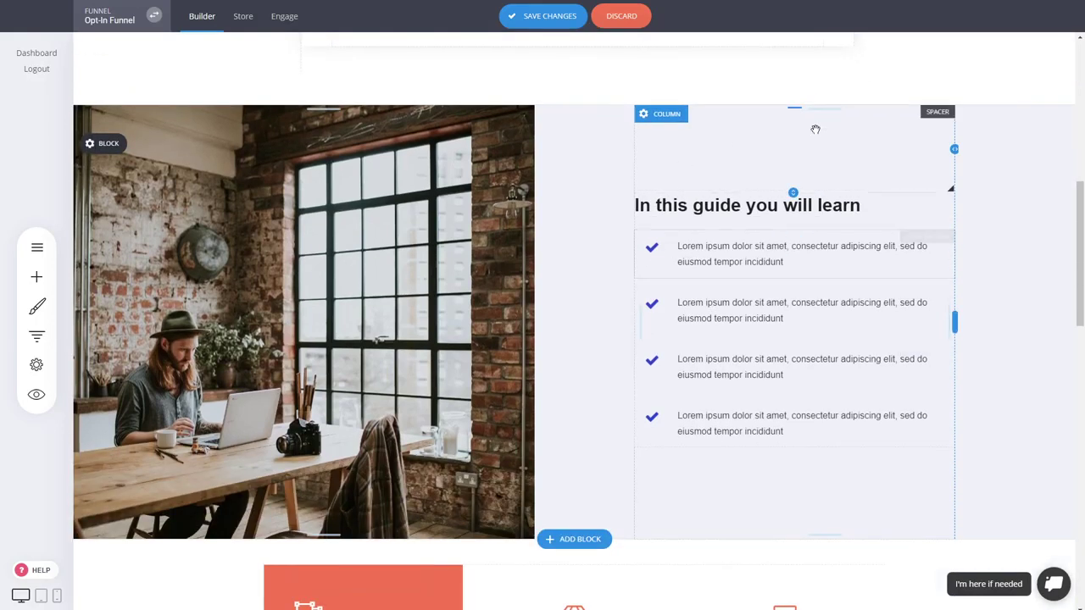
click(702, 262)
triple_click(710, 250)
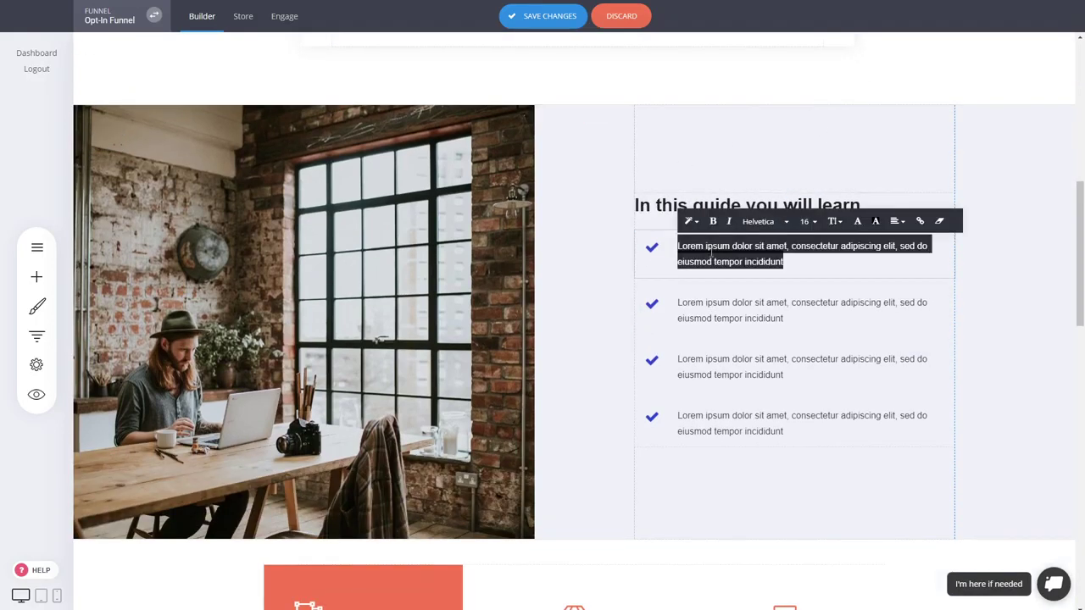
click(988, 271)
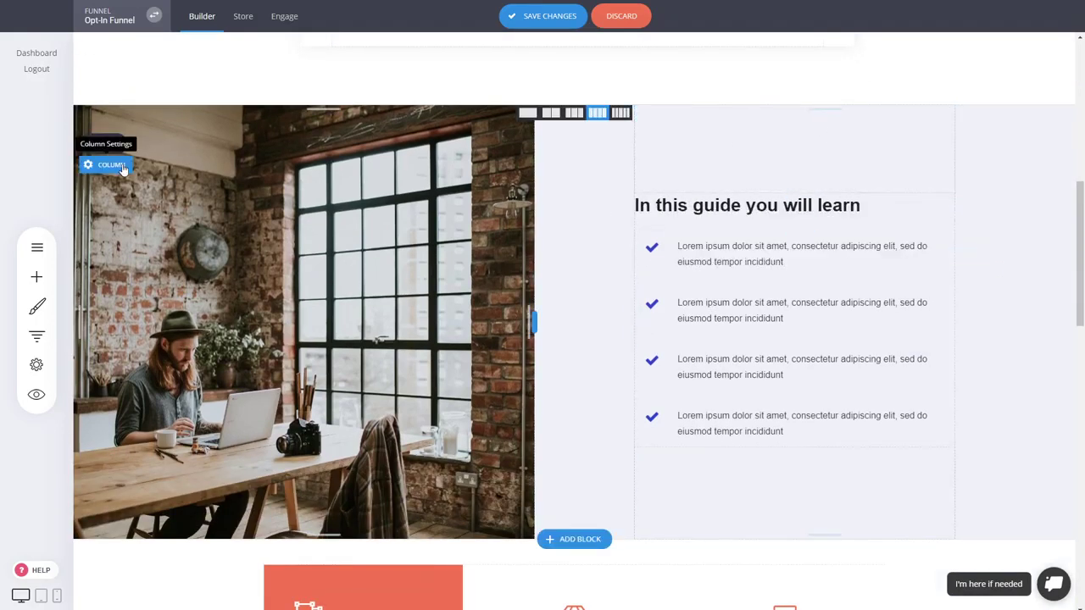
Check the image column's background settings and delete the "In this guide you will learn" block.
click(108, 165)
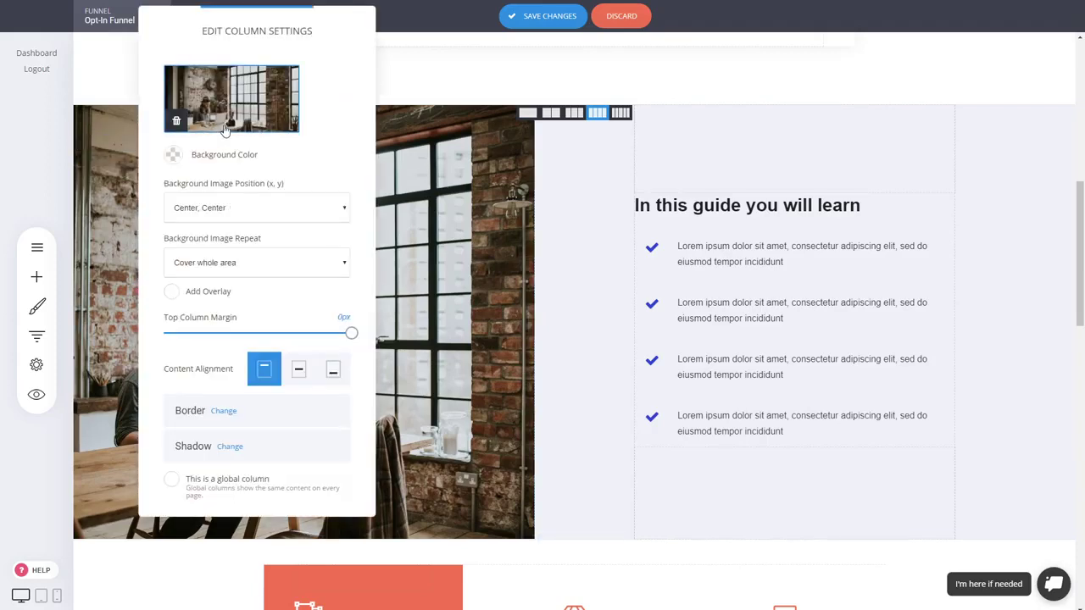
click(621, 227)
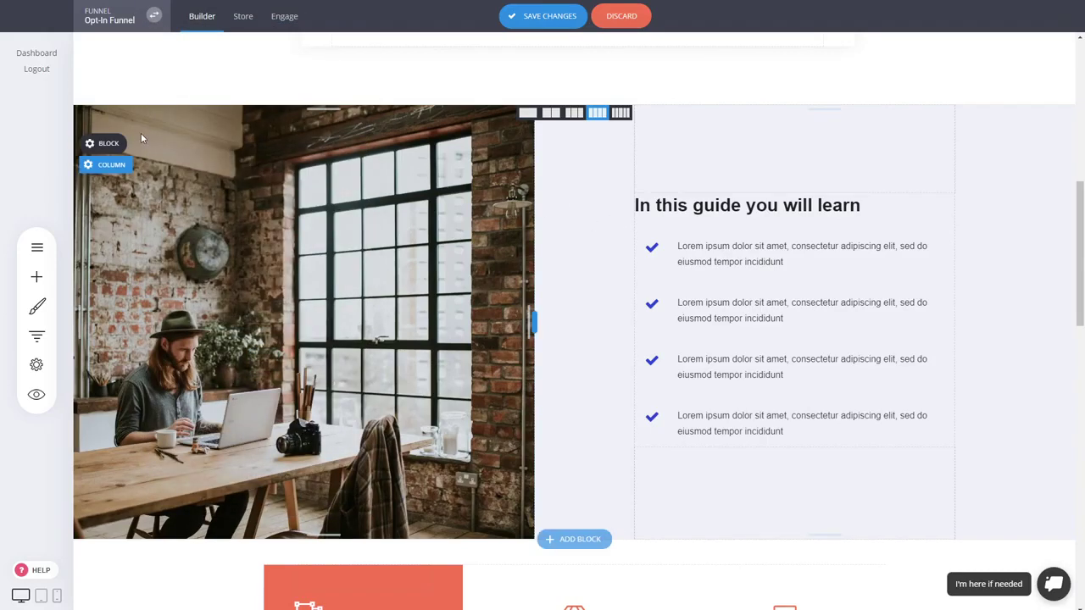
click(234, 144)
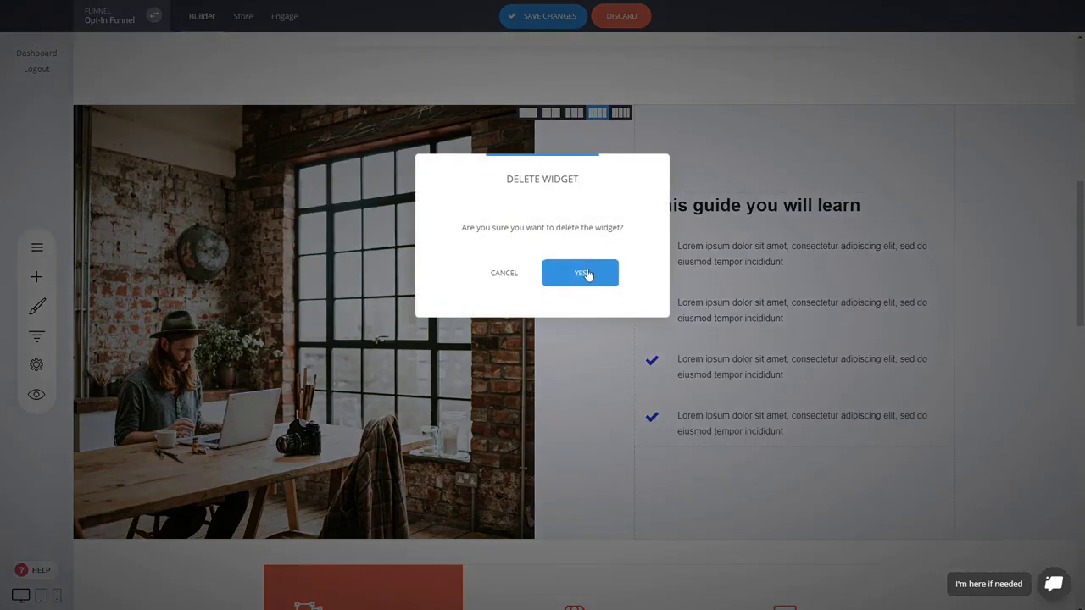
click(585, 273)
Review the remaining page sections, from the services columns and testimonials down to the bottom quote form.
scroll(375, 261, up, 2)
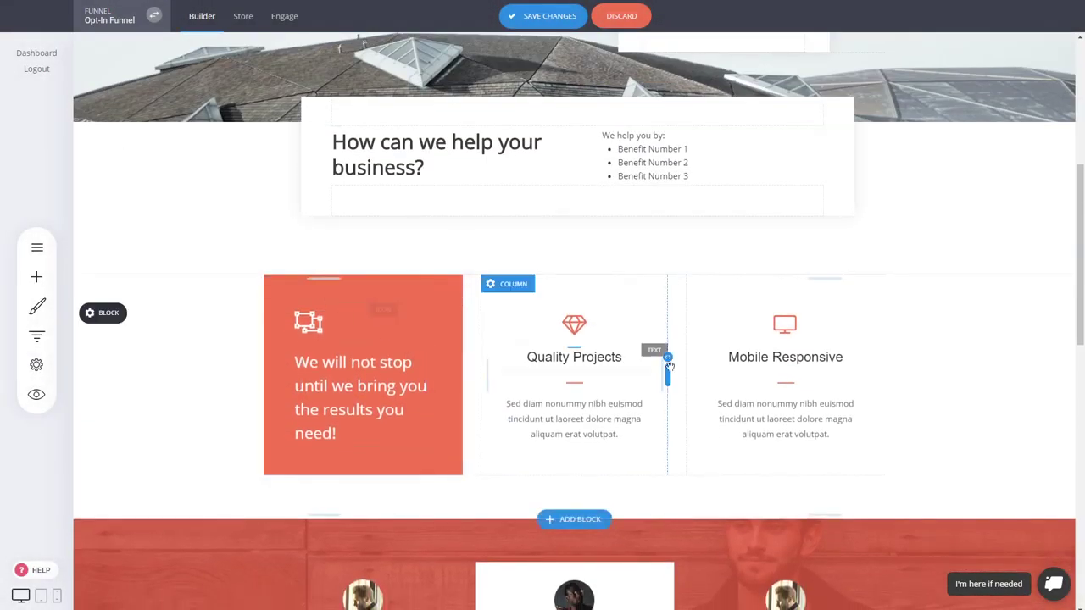
scroll(356, 279, down, 2)
click(354, 273)
click(912, 256)
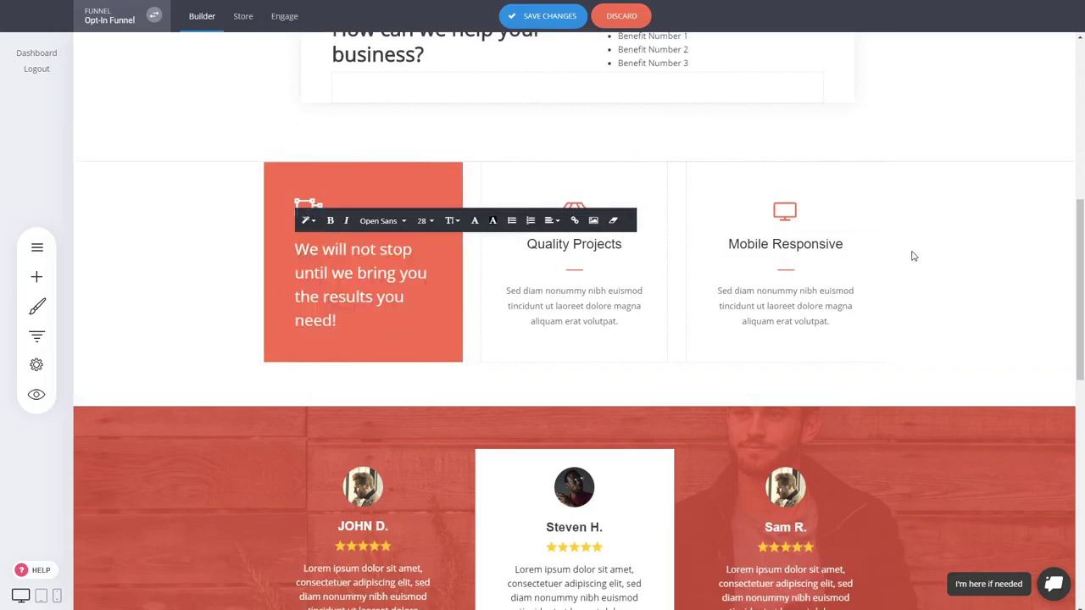
scroll(689, 417, down, 7)
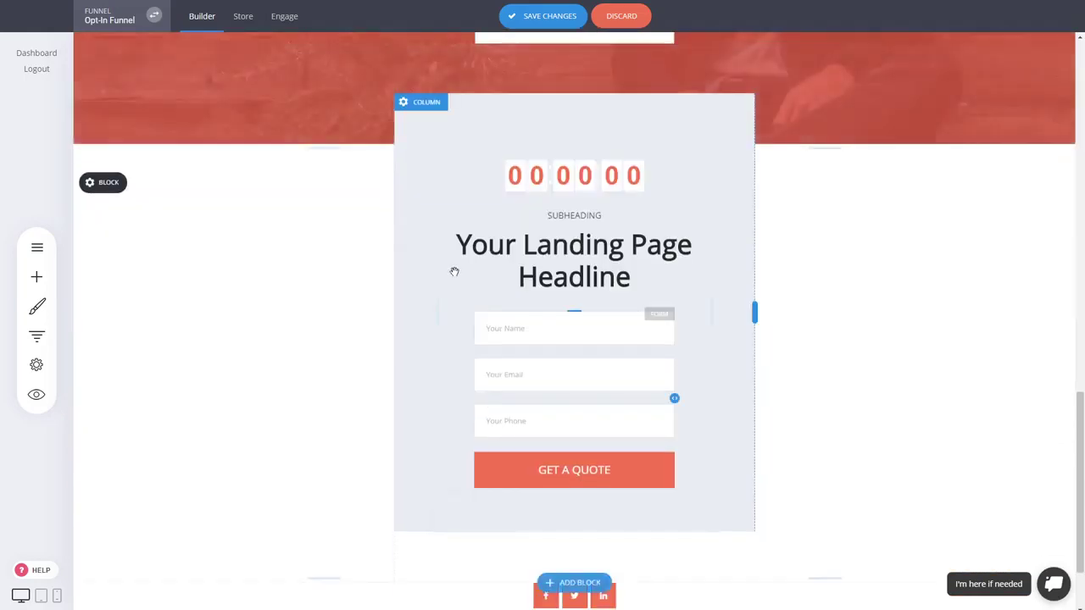
scroll(1003, 440, up, 13)
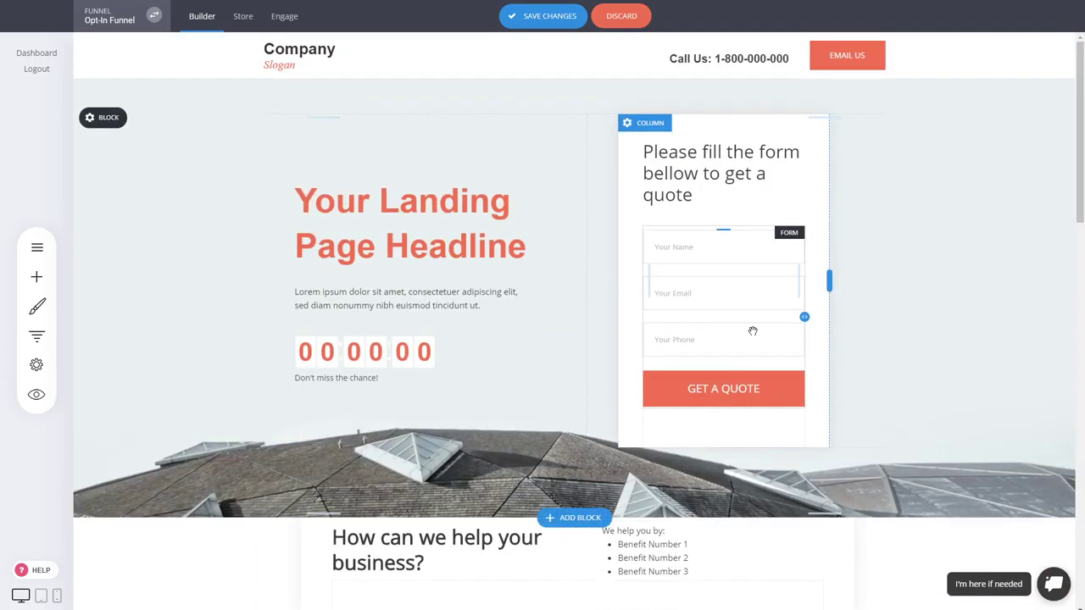
Add extra "e" letters to the end of the "Your Name" placeholder in the hero form's first field.
click(744, 318)
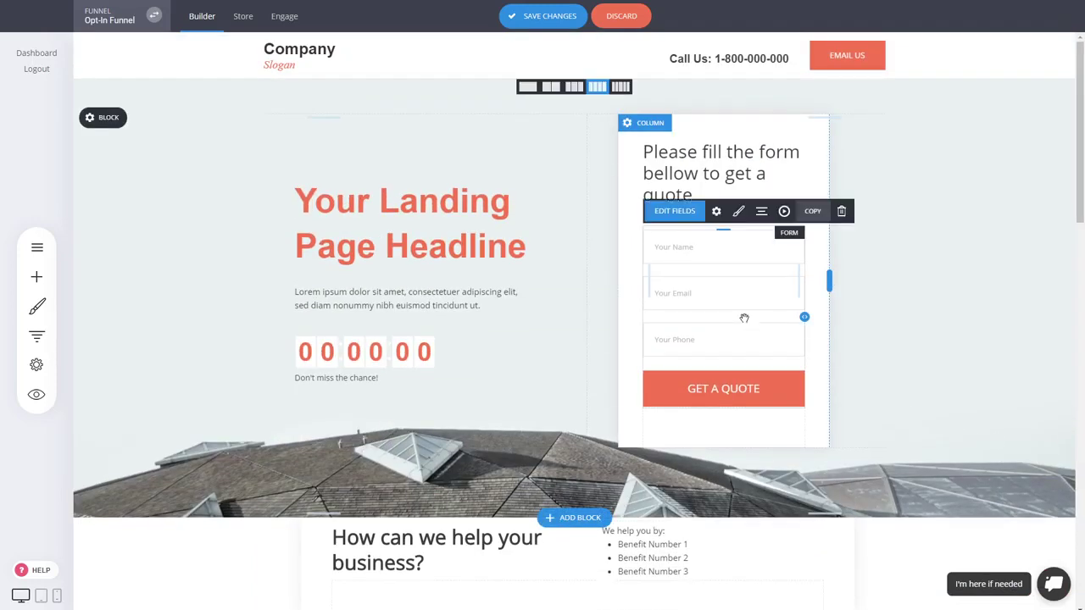
click(646, 215)
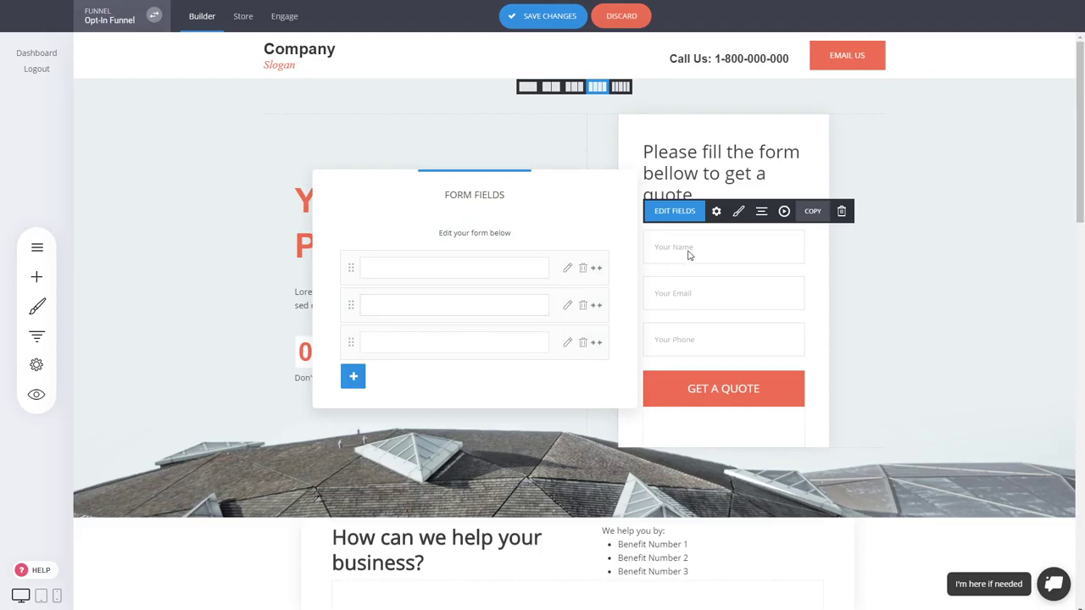
click(568, 267)
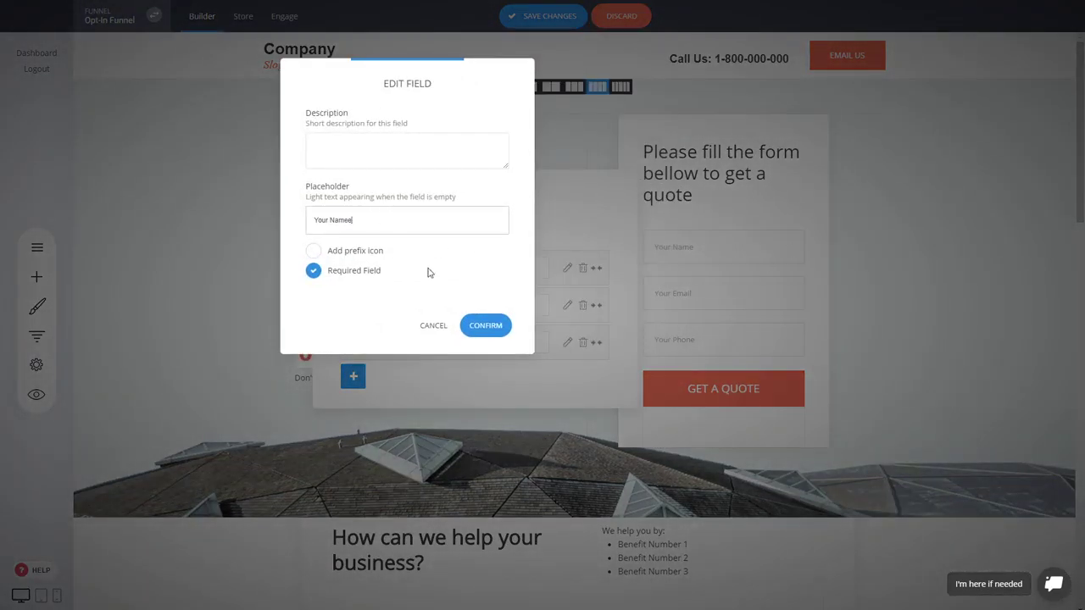
click(483, 332)
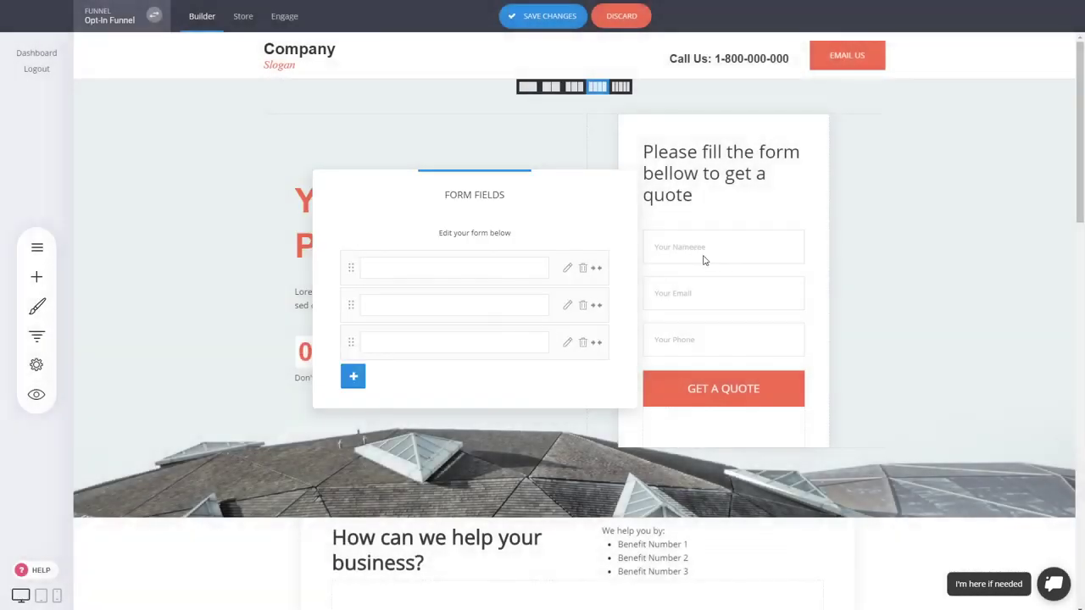
Check the field types that can be added to the hero quote form and save the landing page changes.
click(355, 377)
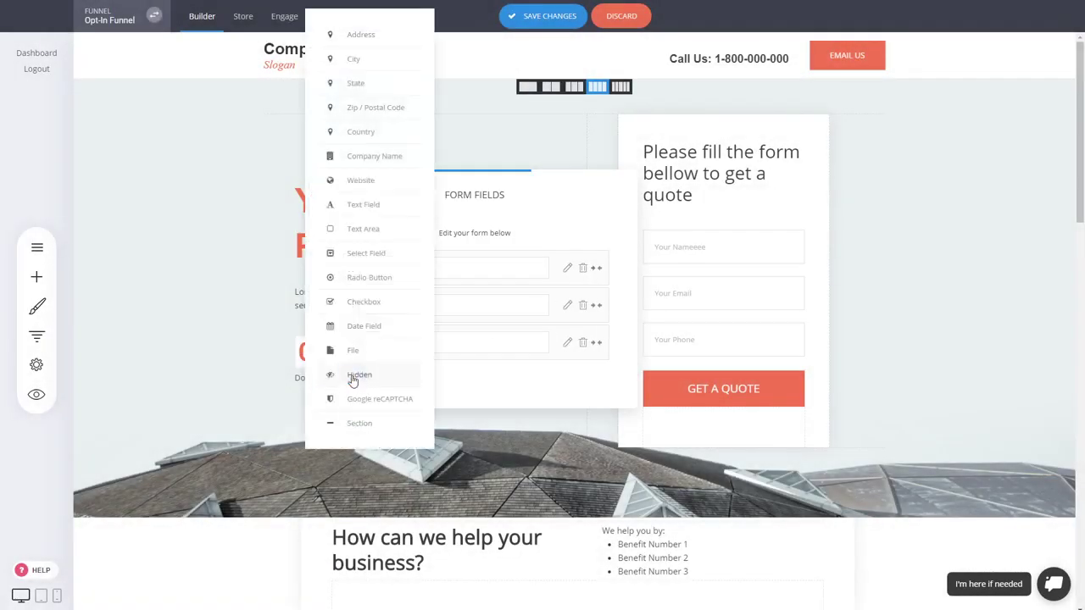
click(547, 229)
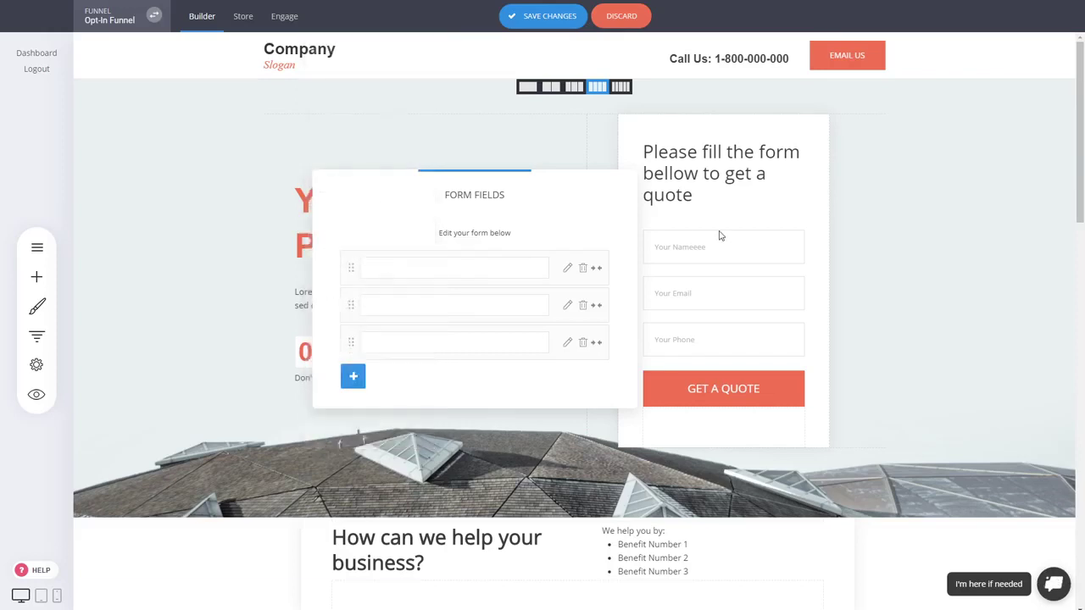
click(720, 256)
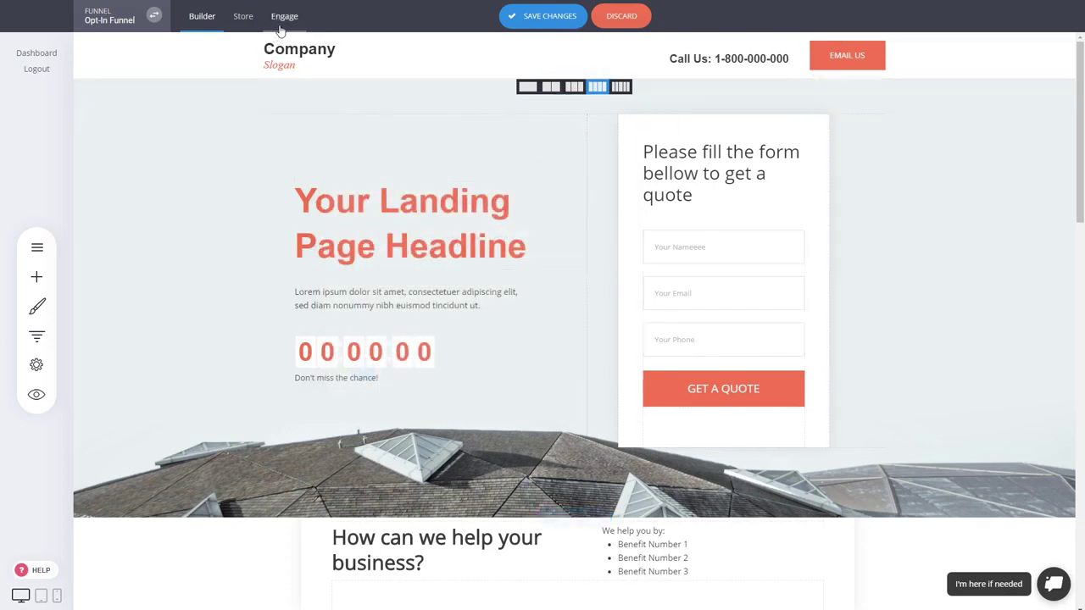
click(547, 16)
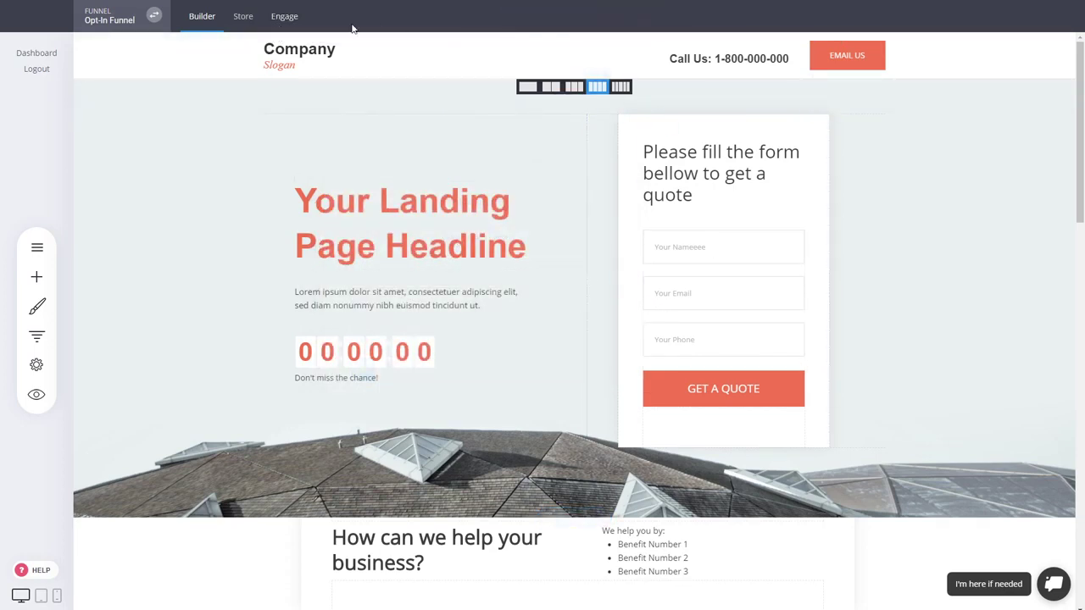
Look over the funnel's Engage contacts area and return to the landing page in the builder.
click(286, 18)
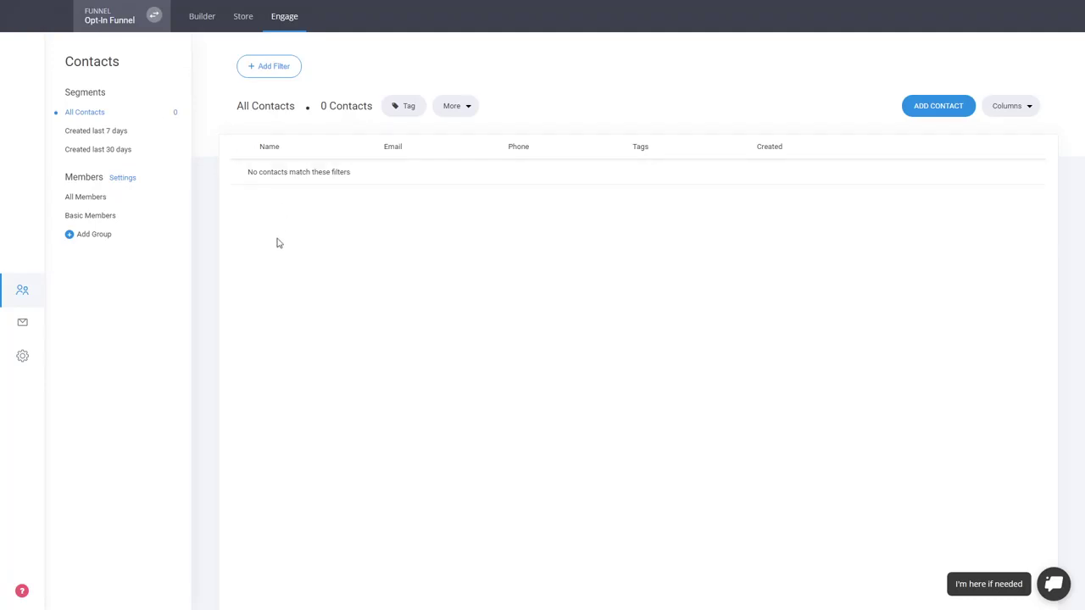
click(153, 23)
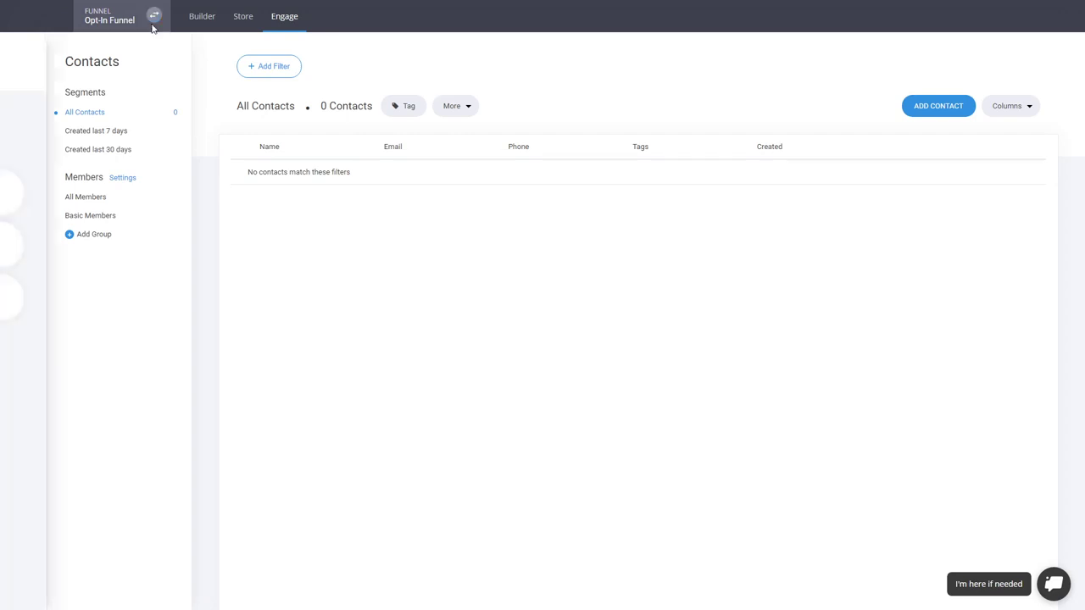
click(501, 303)
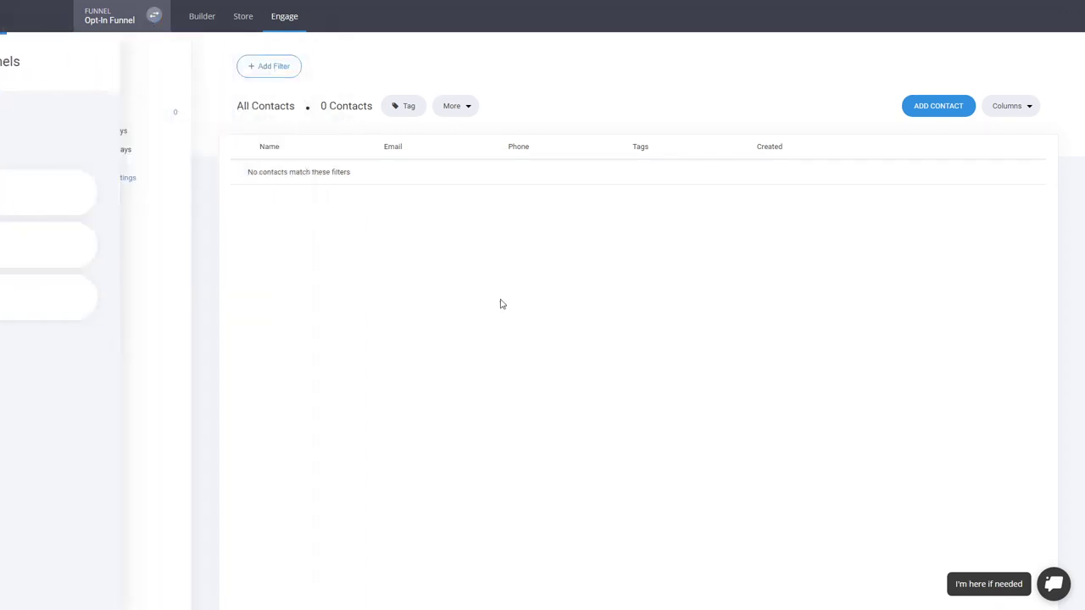
click(207, 24)
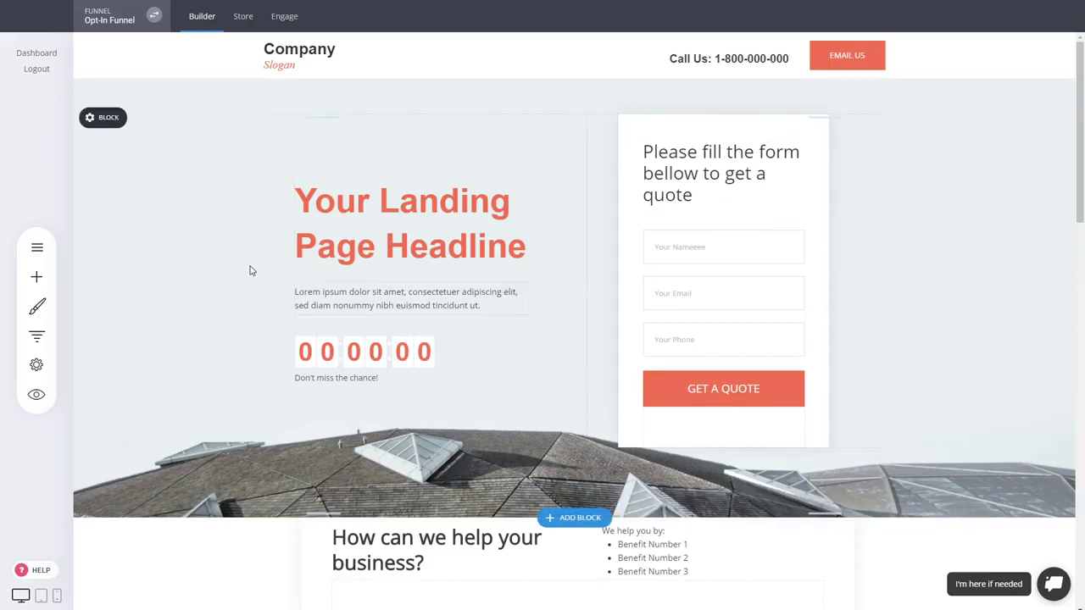
scroll(250, 268, down, 1)
scroll(251, 268, up, 1)
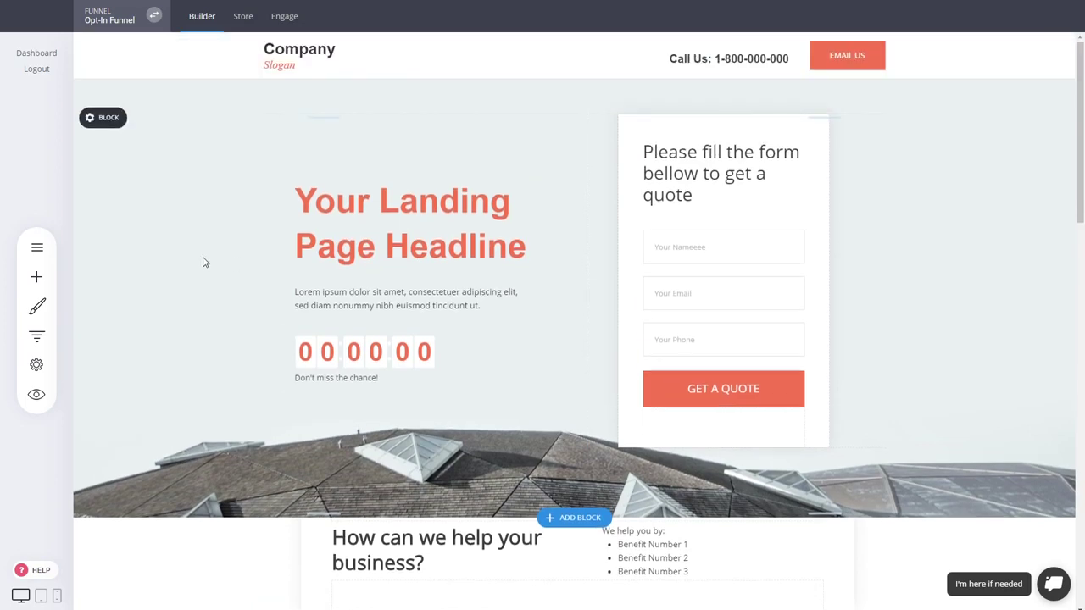
Open the funnel's Thank You step and check the text formatting options of its {phone} call message.
click(36, 335)
click(304, 231)
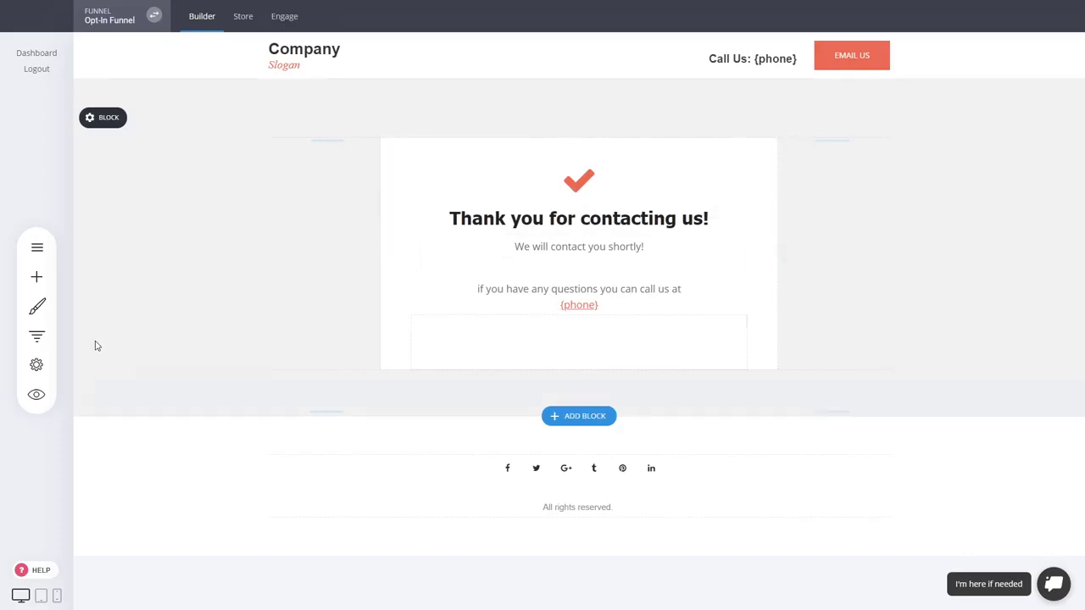
click(623, 305)
click(623, 305)
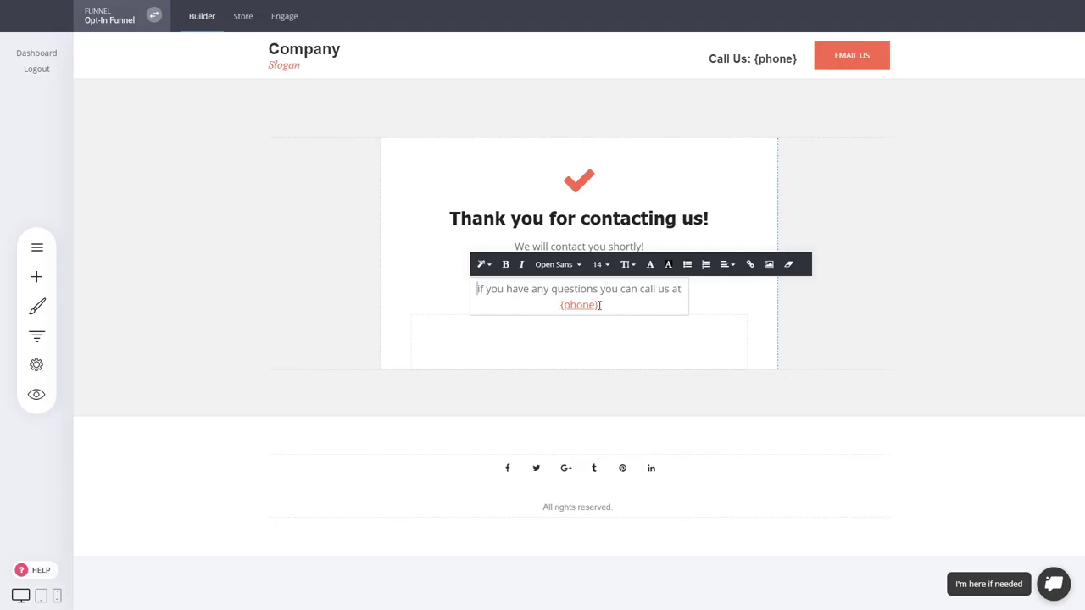
click(869, 210)
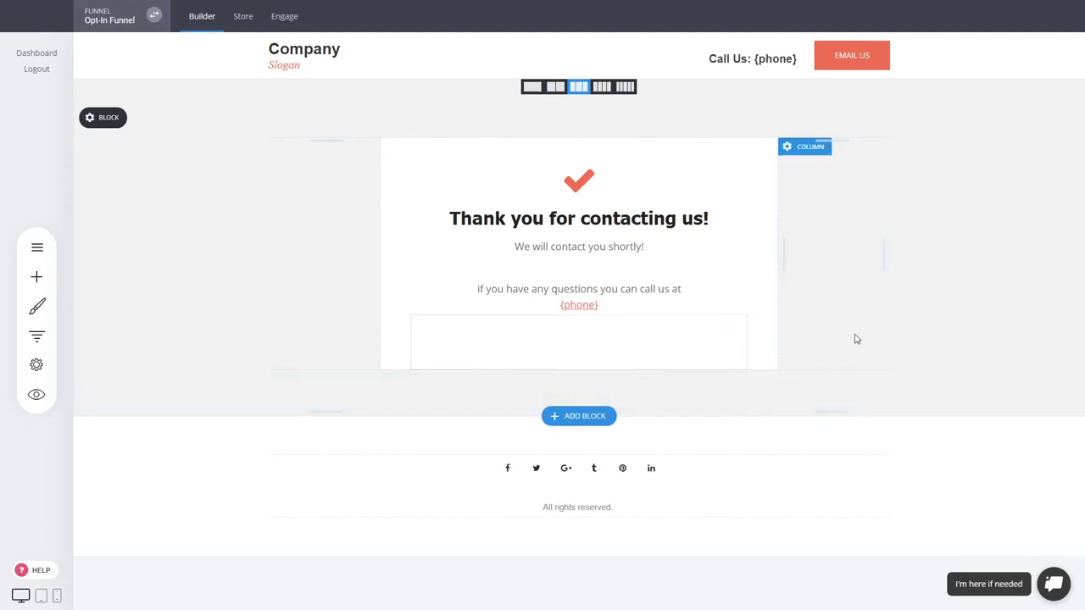
Reduce the spacing above the "Thank you for contacting us!" box and save the page.
drag(727, 133, 728, 119)
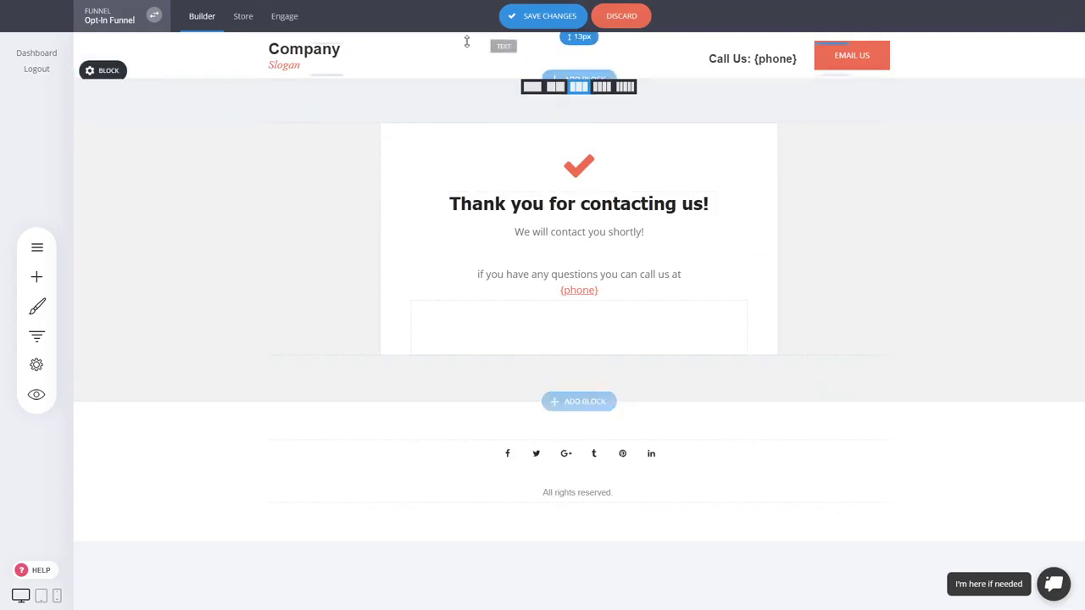
click(546, 26)
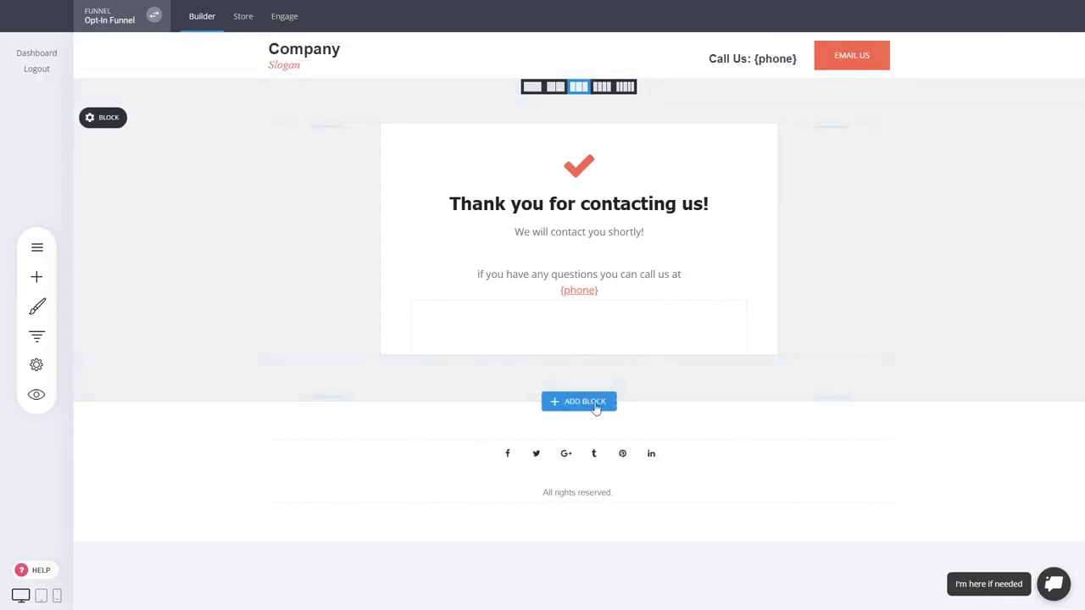
Add the red company footer with the "Join Us Now" button below the confirmation block and move it directly under the page header.
click(596, 403)
click(126, 290)
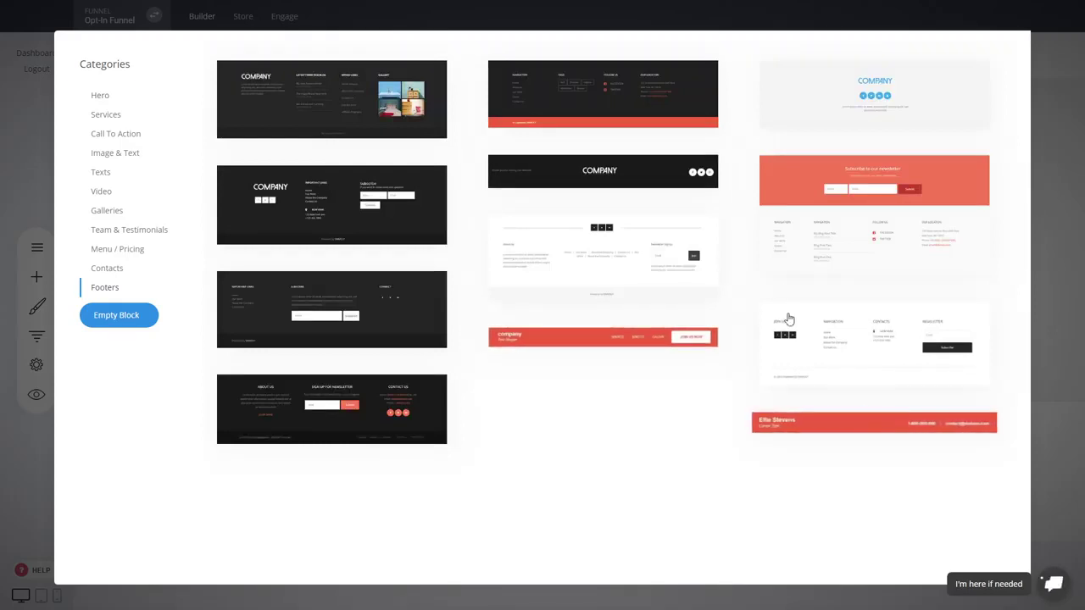
click(639, 336)
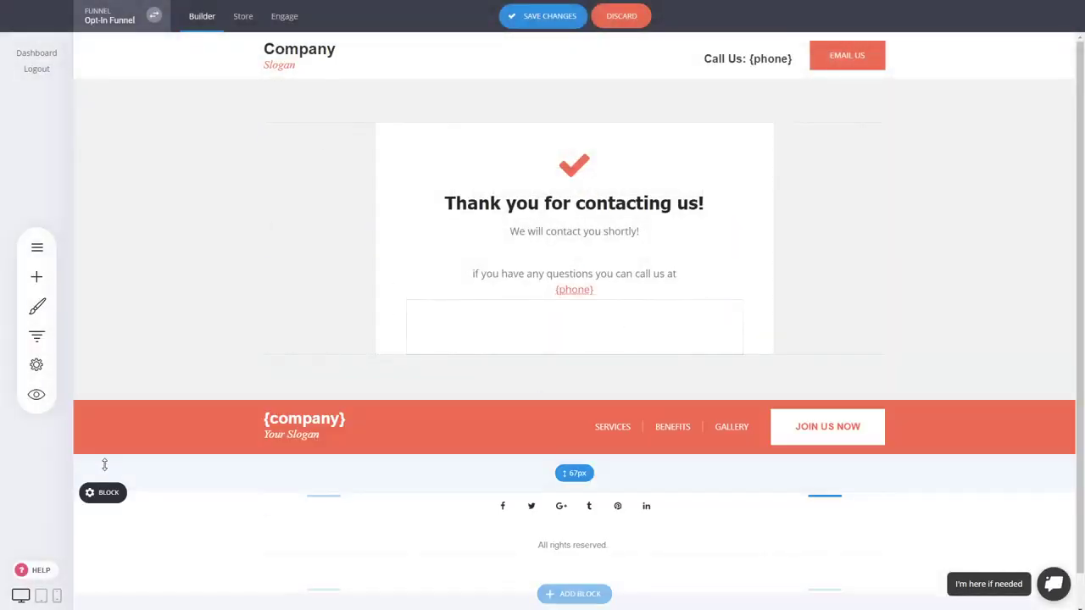
mouse_move(191, 444)
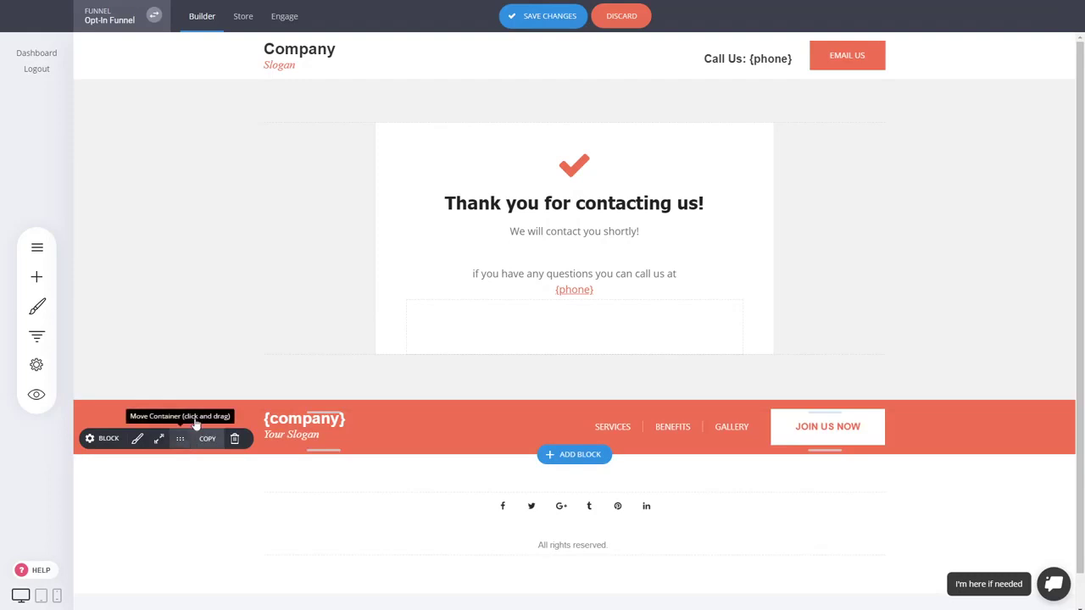
drag(194, 436, 238, 84)
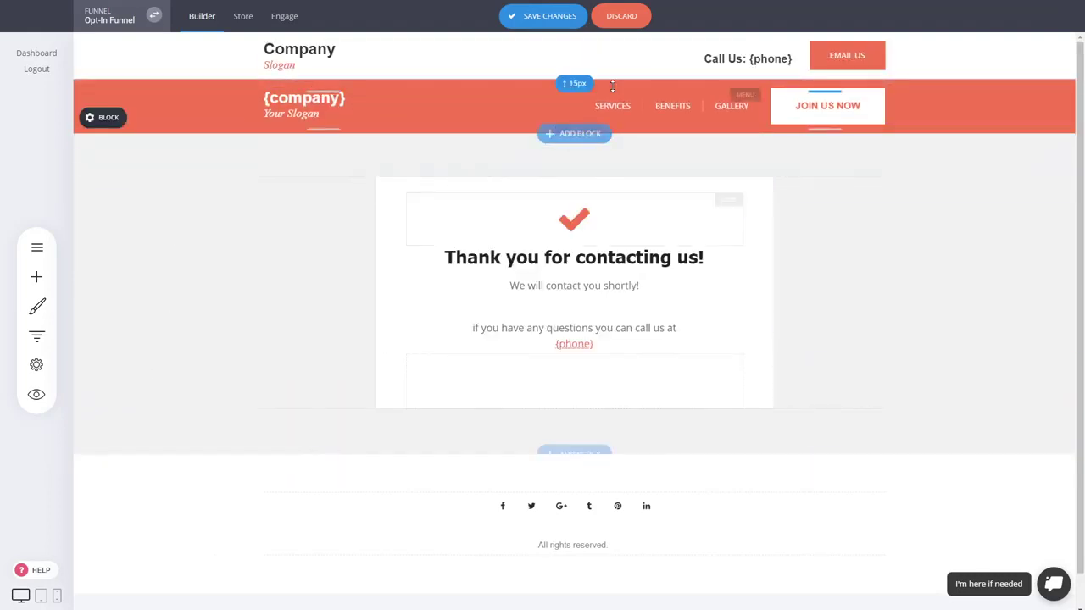
Delete the red {company} block under the header and save the Thank You page.
mouse_move(110, 126)
click(236, 120)
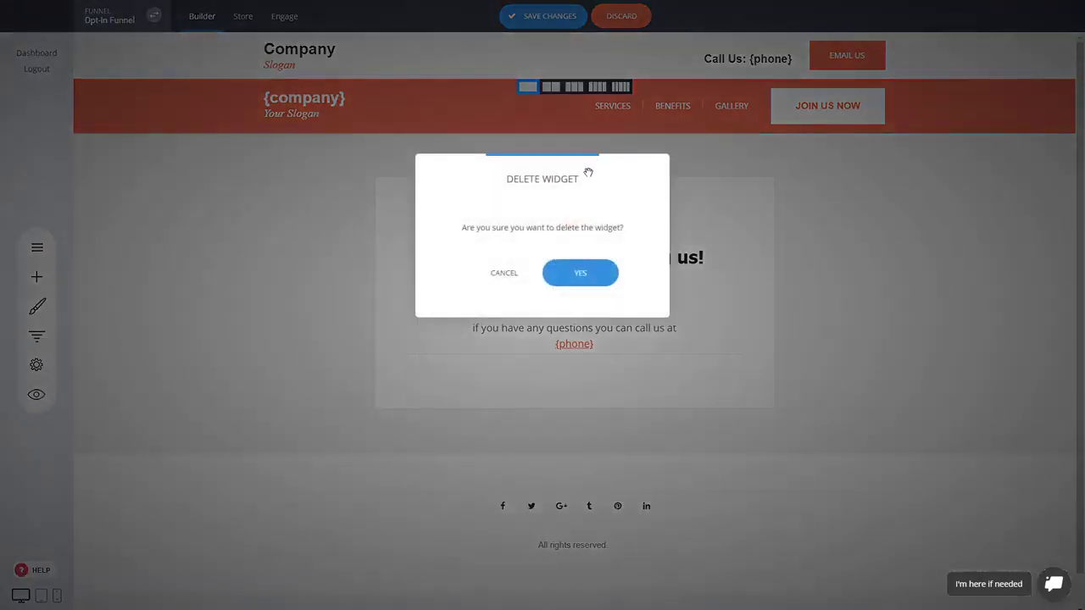
click(583, 273)
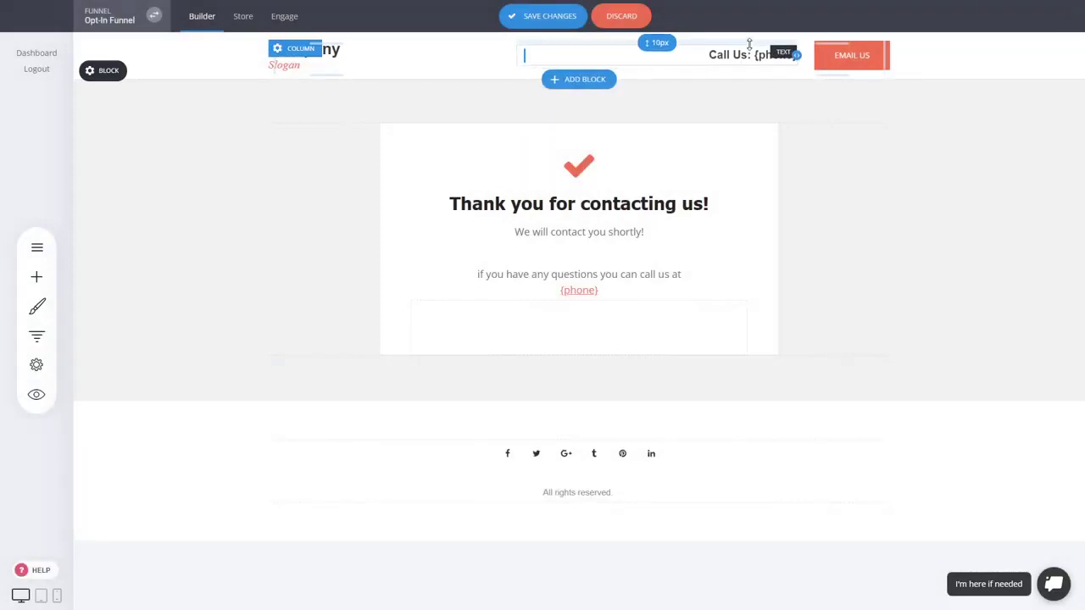
click(566, 22)
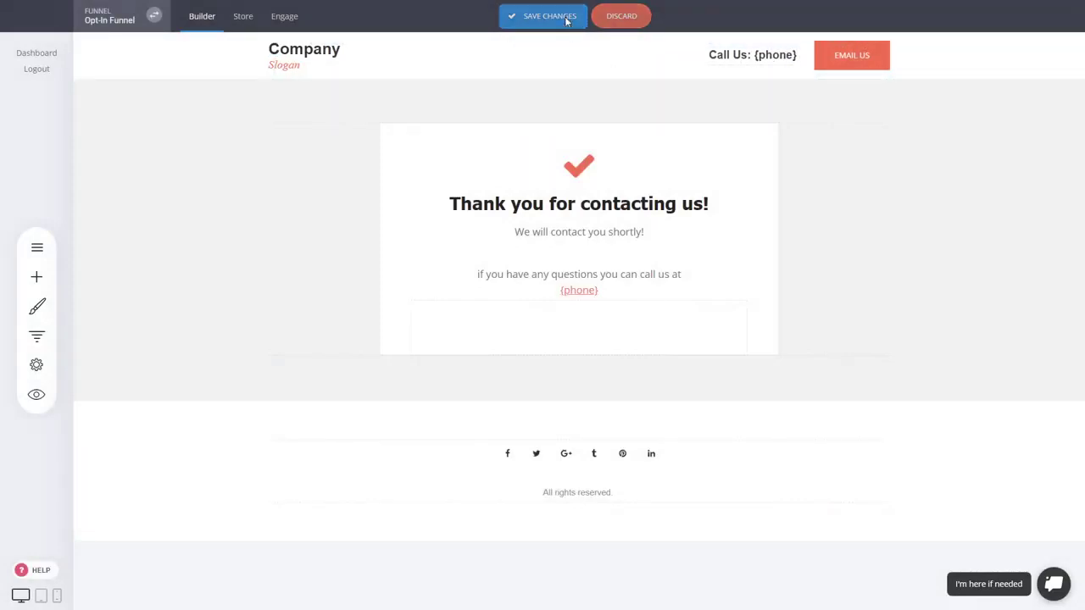
Reopen the funnel's Landing step and start an A/B split test on it.
click(37, 337)
click(290, 193)
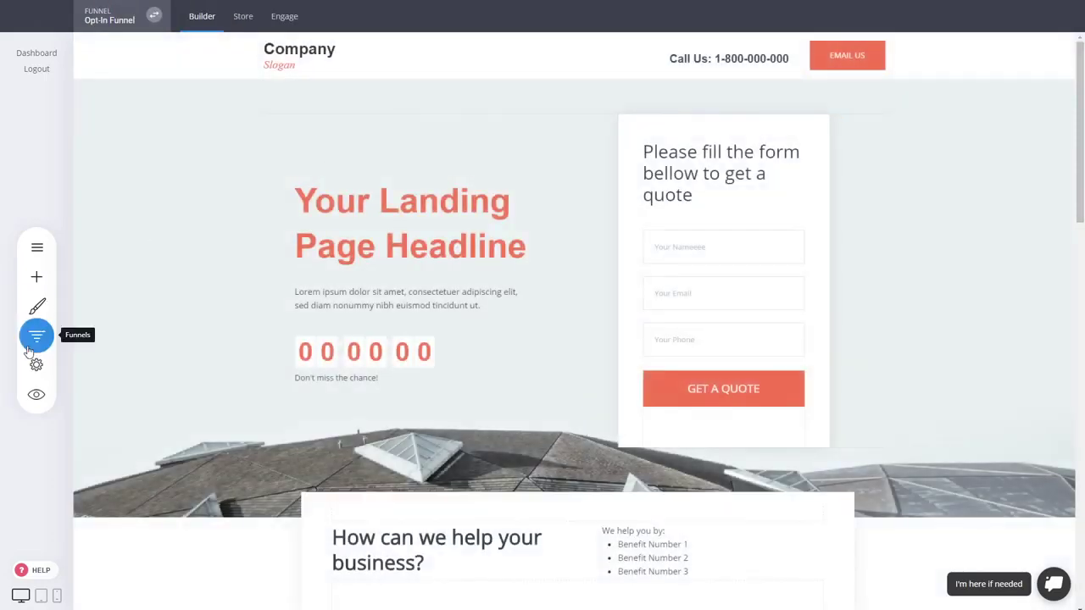
click(35, 341)
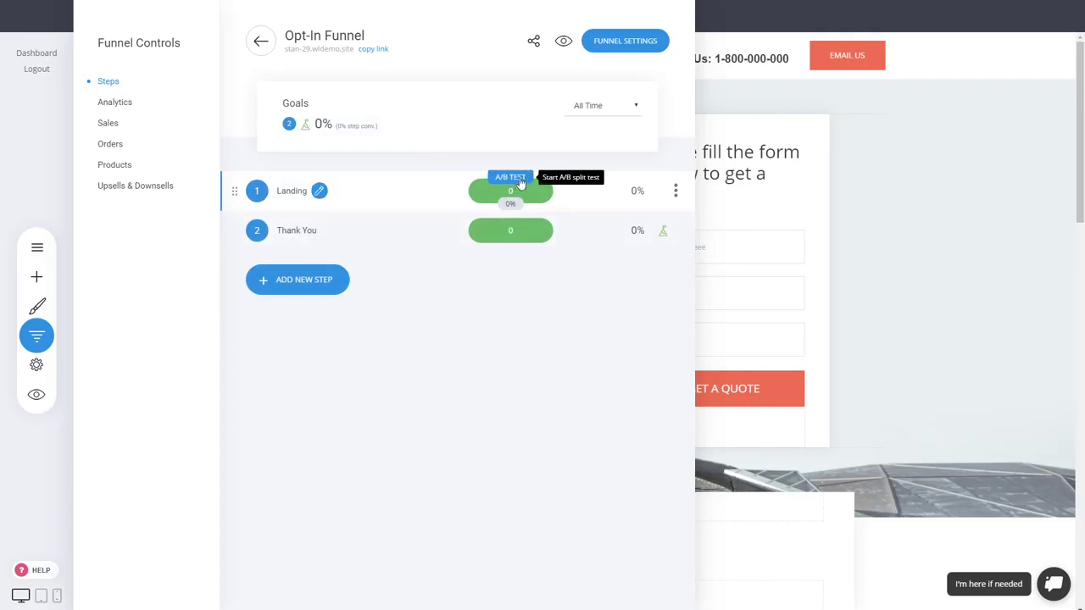
click(521, 182)
click(586, 190)
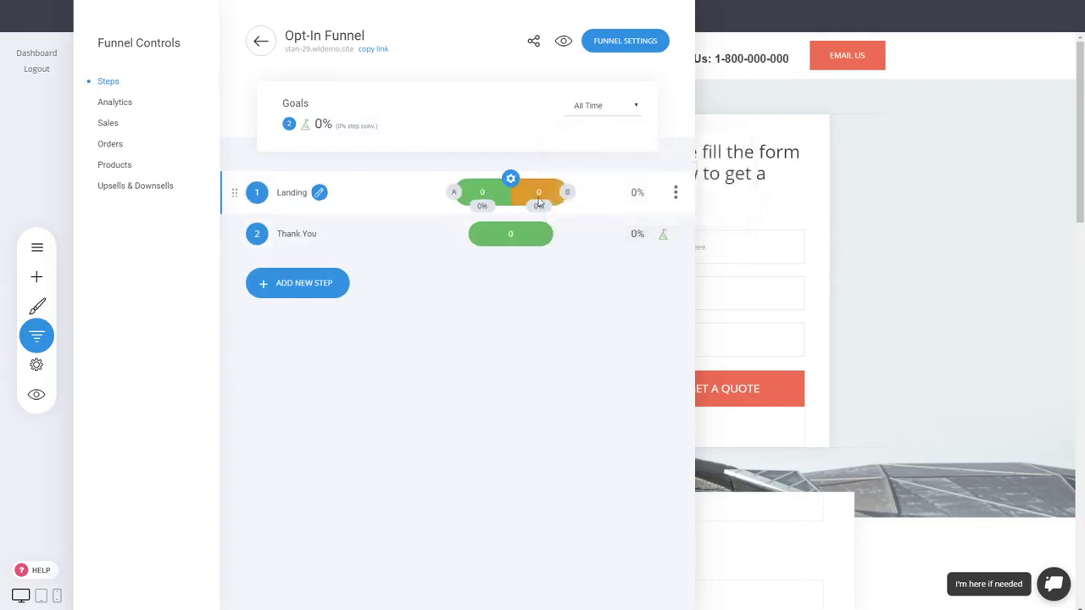
Open variation B of the Landing step, look through its page and check the funnel's step list.
click(569, 203)
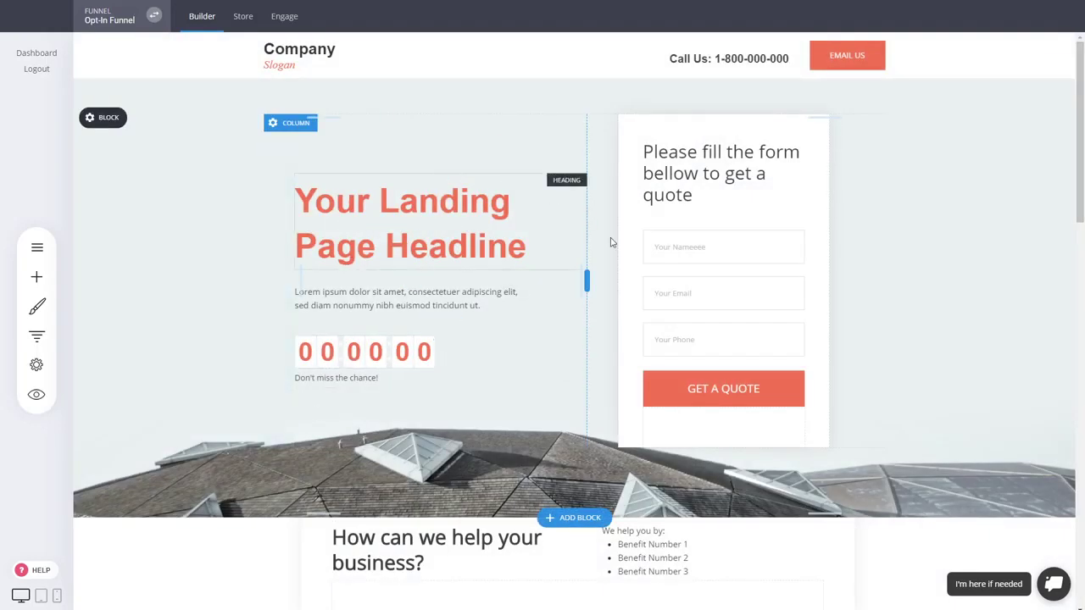
scroll(611, 243, down, 2)
scroll(913, 400, up, 2)
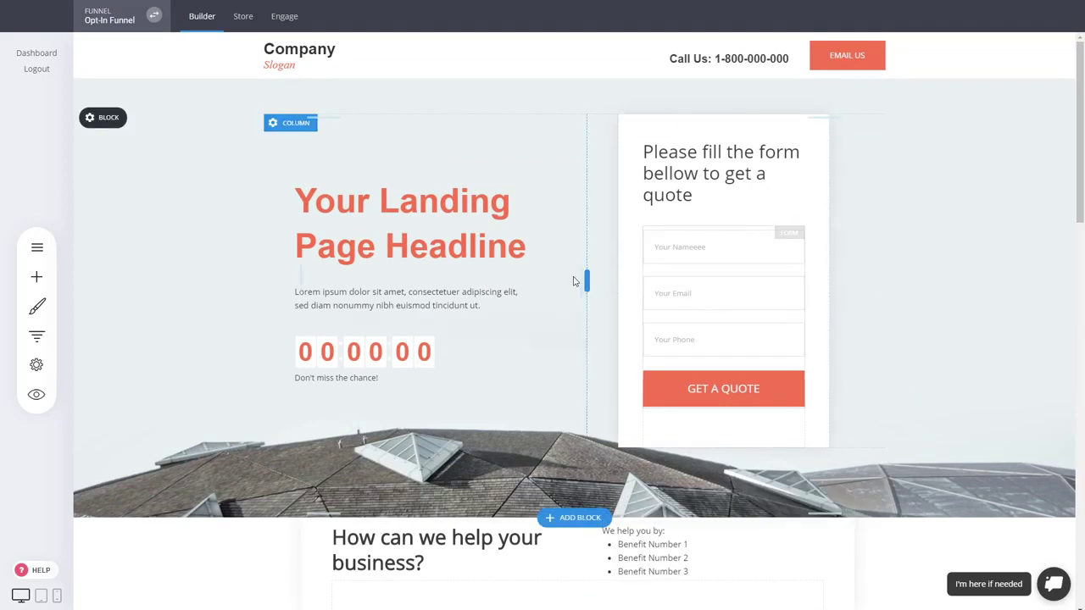
click(37, 336)
click(980, 240)
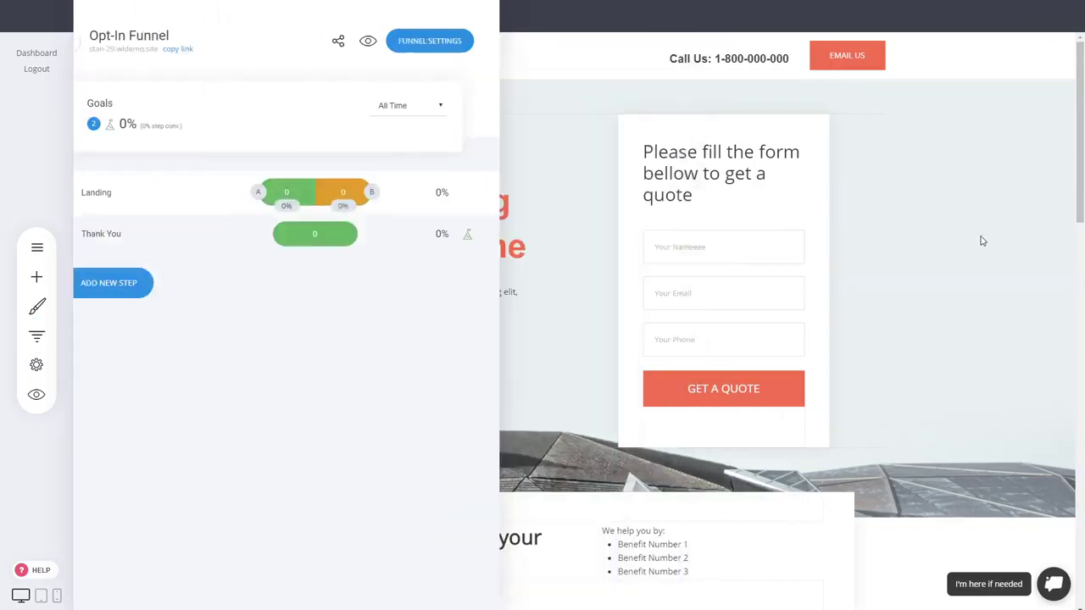